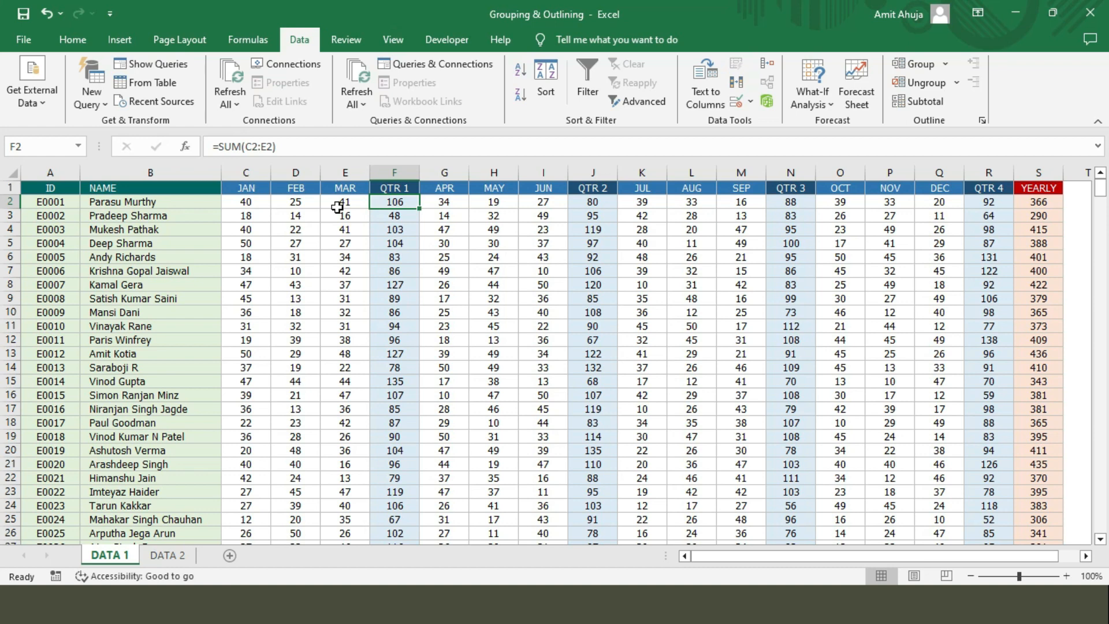
Examine the formulas behind the quarterly totals and the yearly total in the first employee row of DATA 1.
left_click(442, 205)
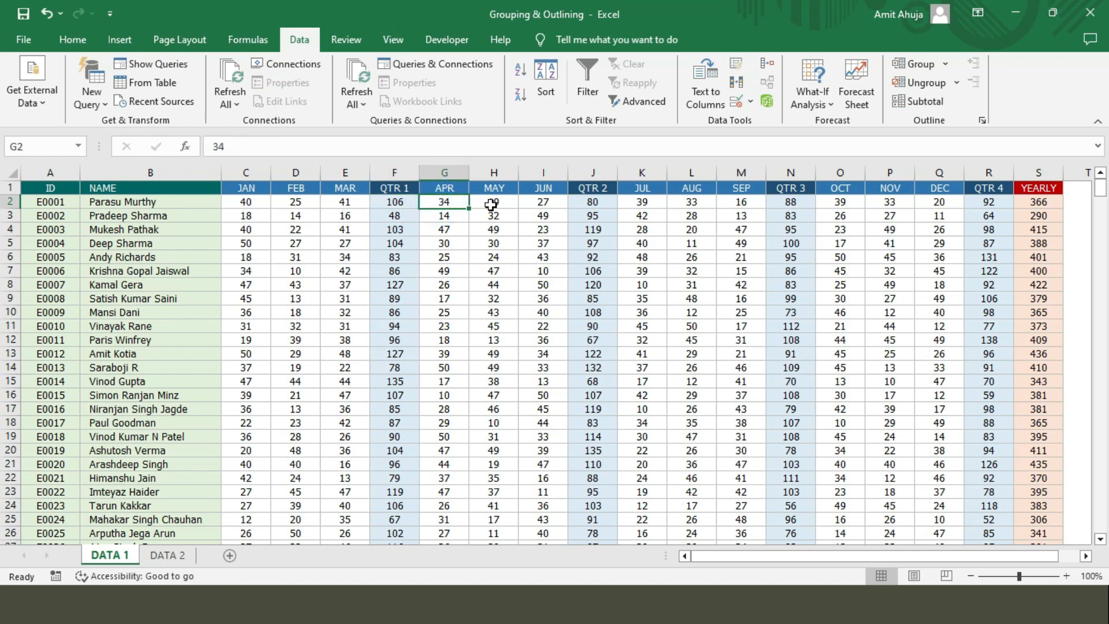
left_click(583, 204)
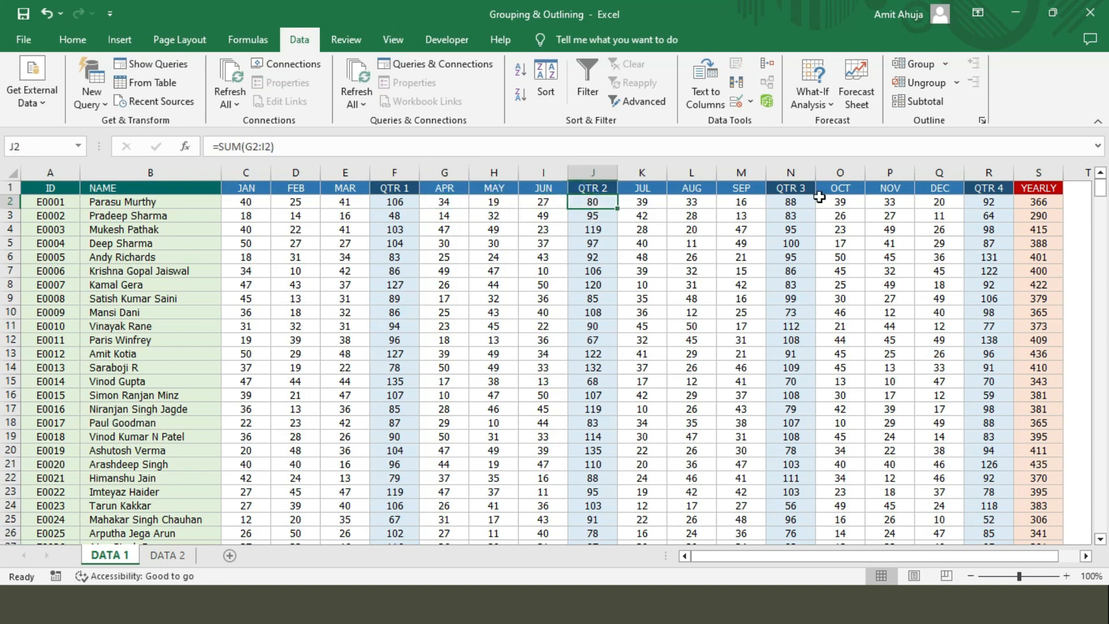
left_click(1048, 206)
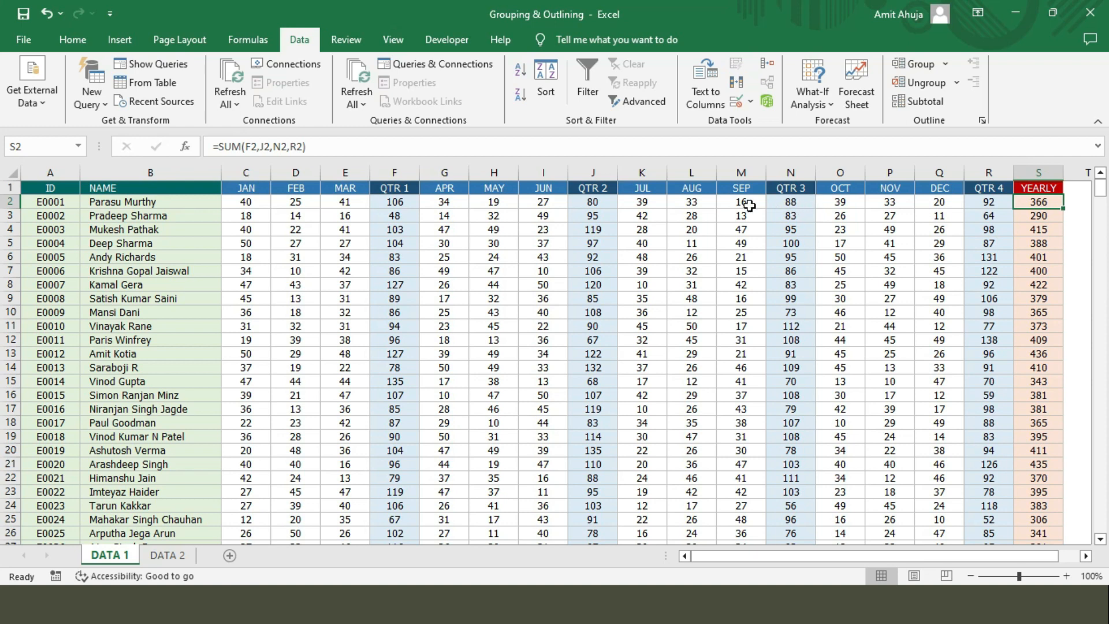
left_click(388, 205)
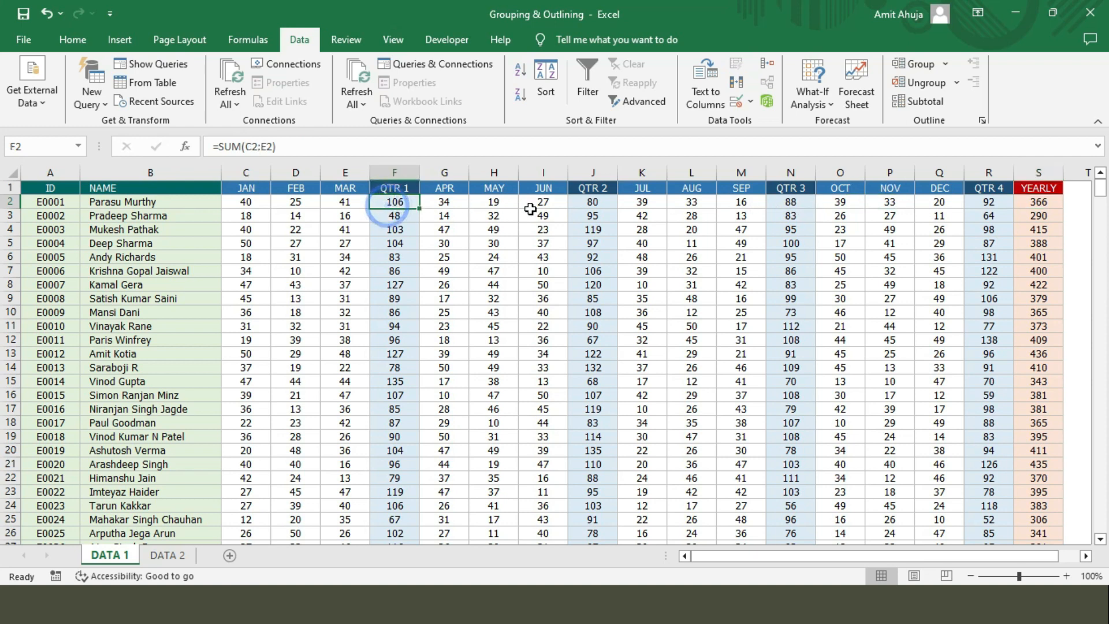
left_click(595, 207)
left_click(805, 202)
left_click(976, 203)
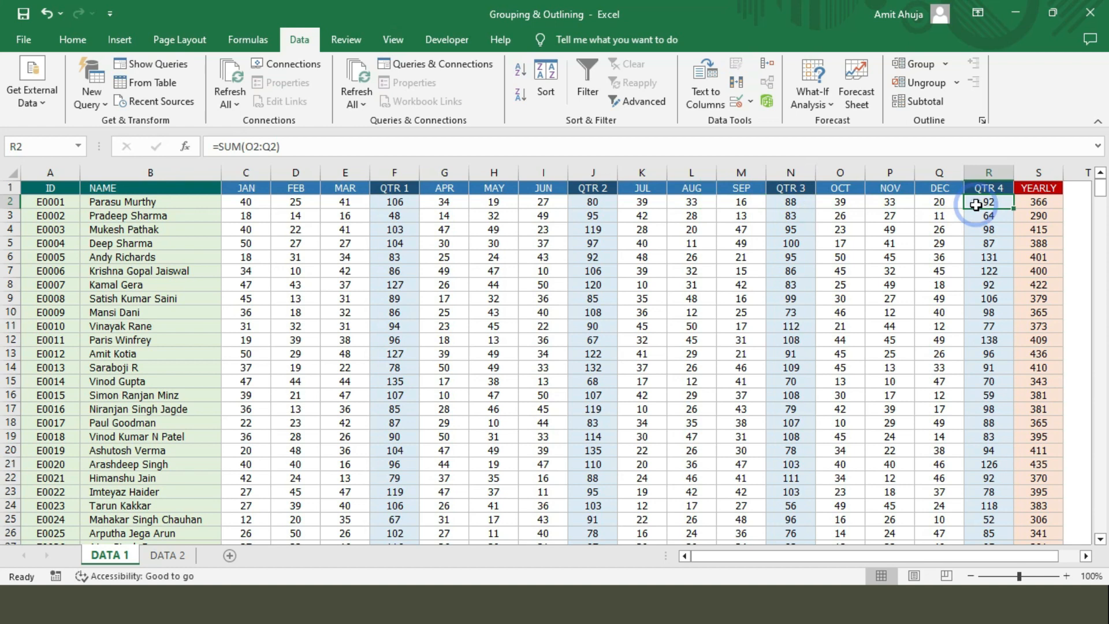
Apply an automatic outline to the monthly, quarterly and yearly columns of the DATA 1 sheet.
left_click(260, 207)
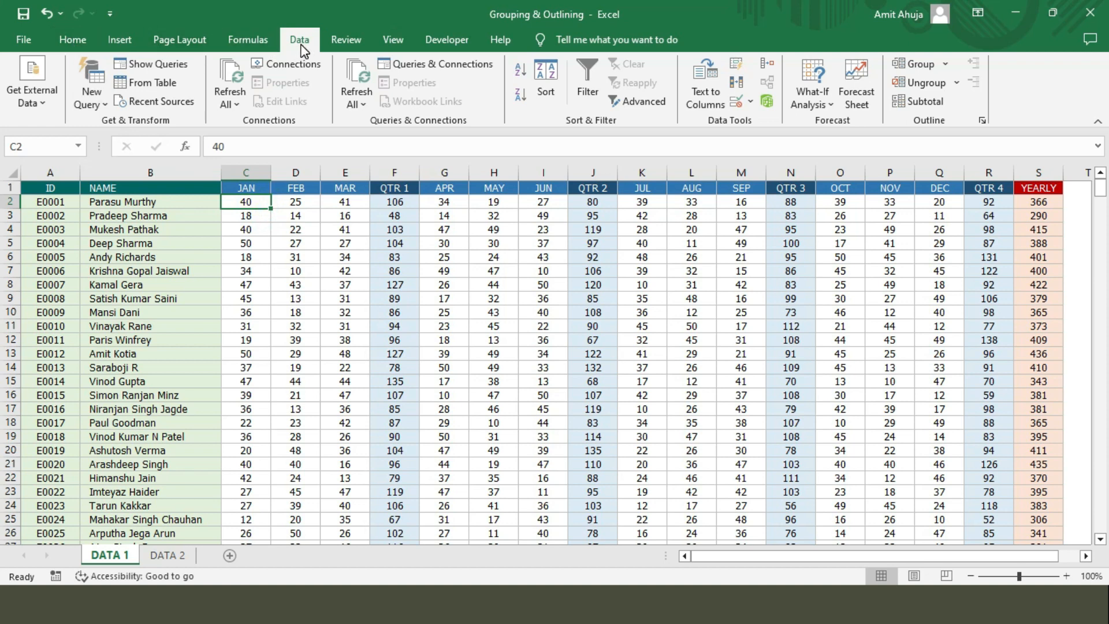
left_click(946, 64)
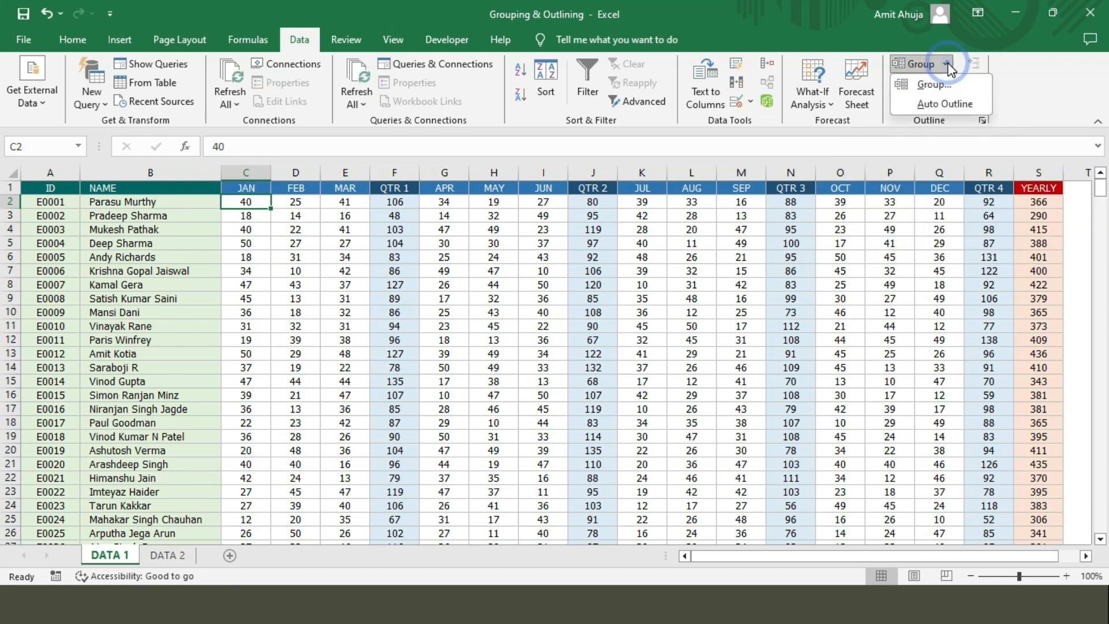
left_click(945, 104)
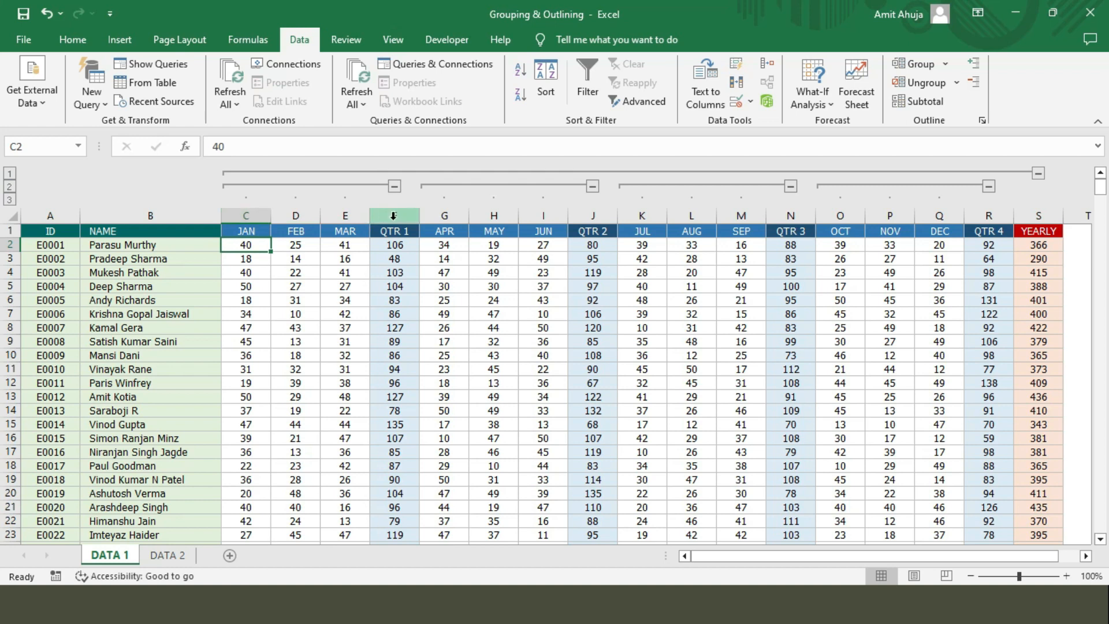
Collapse the QTR 1, QTR 2, QTR 3 and QTR 4 month groups, followed by the outer YEARLY group.
left_click(394, 186)
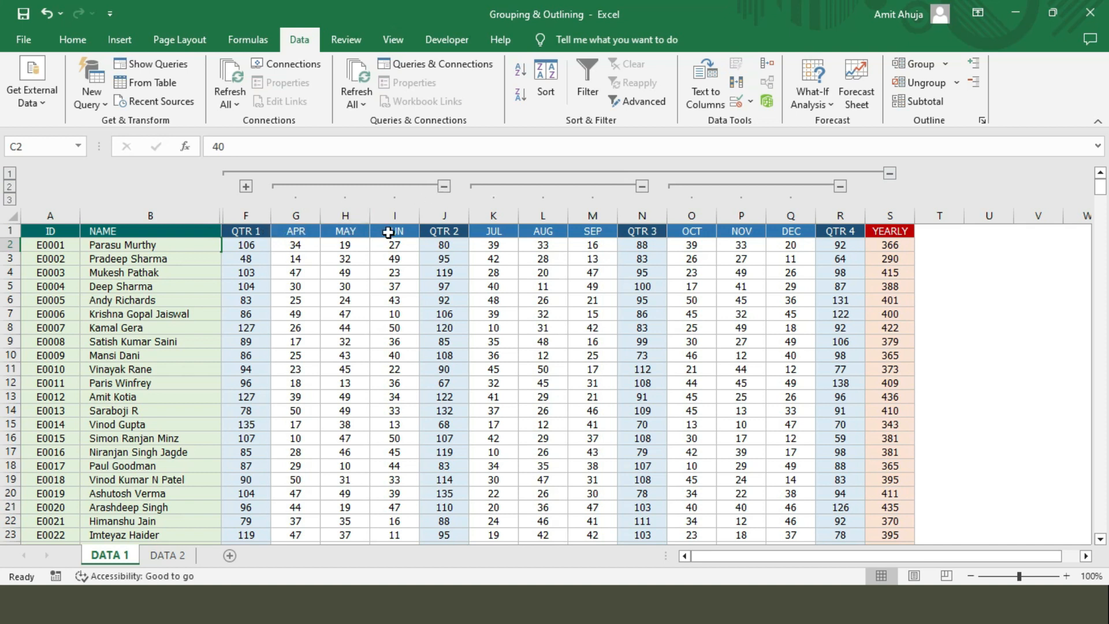
left_click(444, 186)
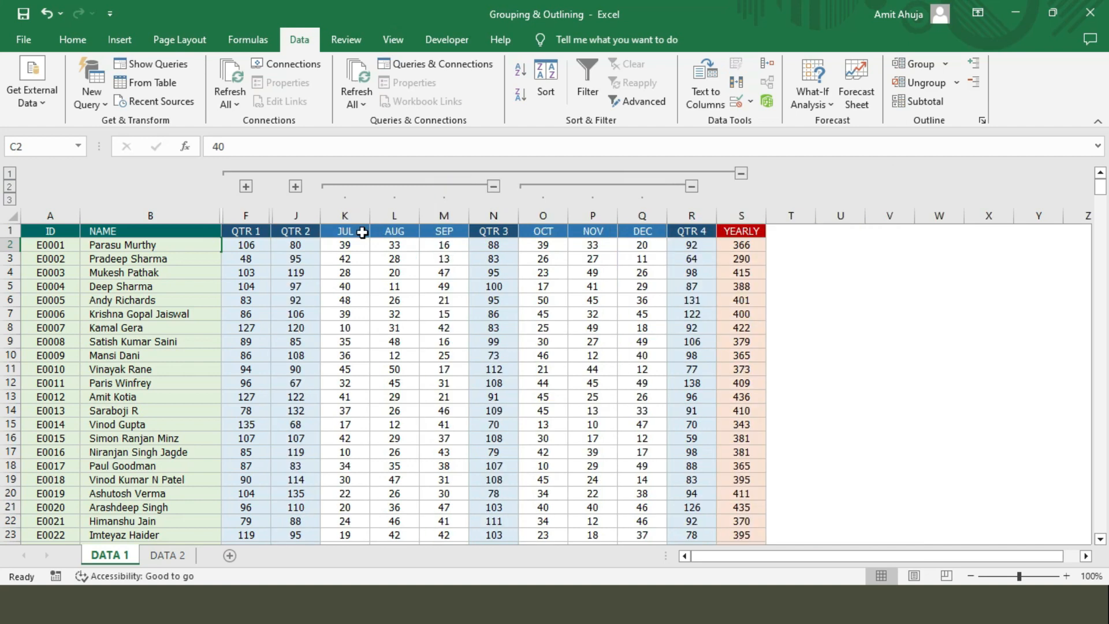
left_click(495, 186)
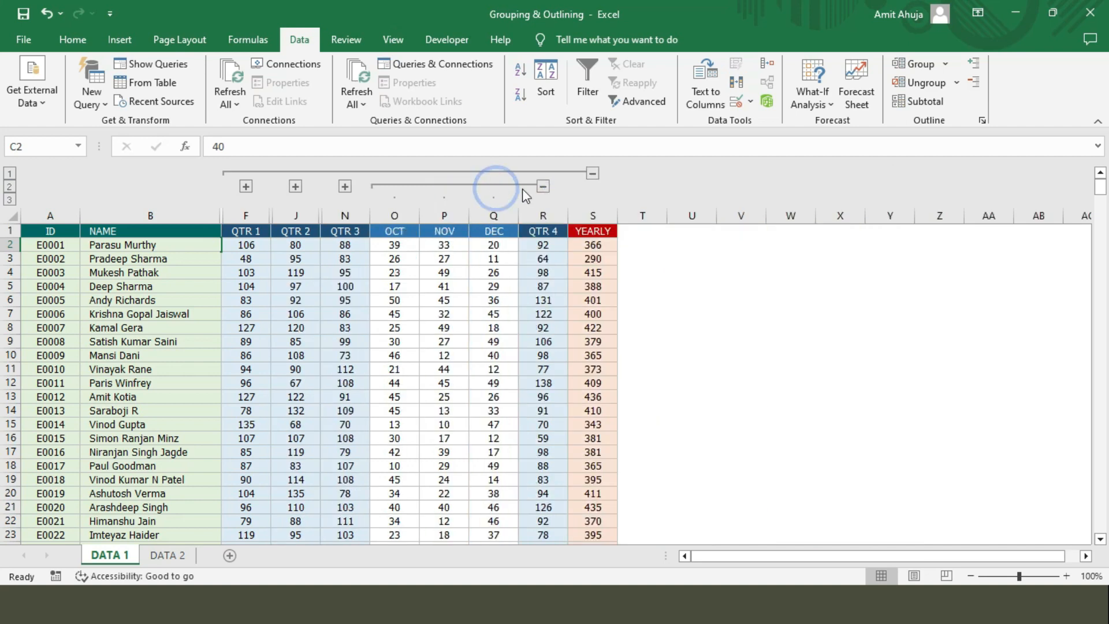
left_click(540, 190)
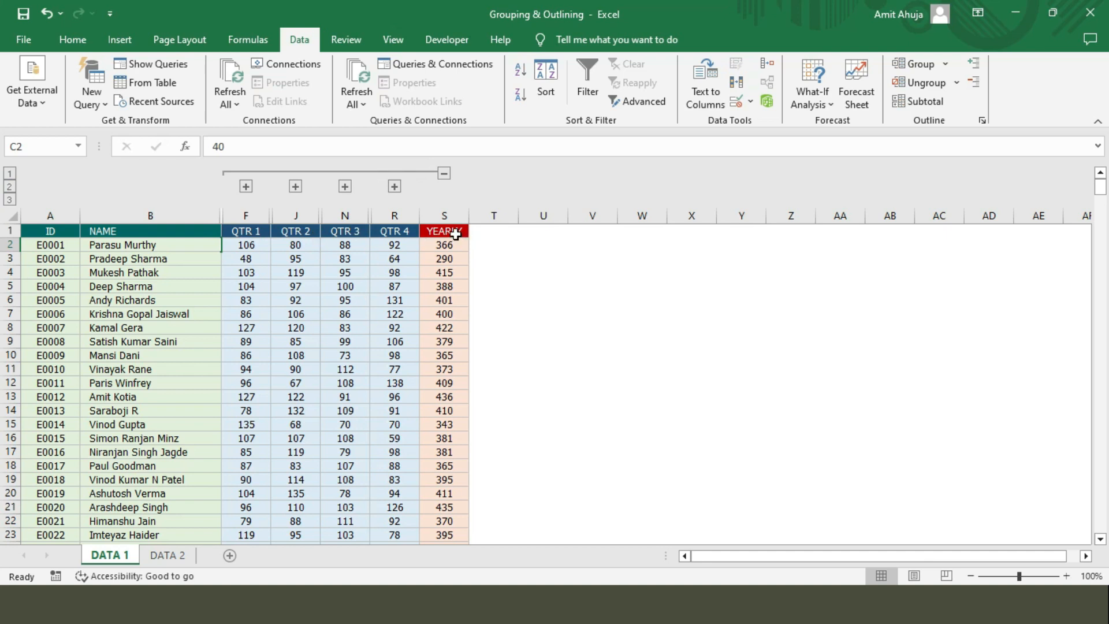
left_click(443, 174)
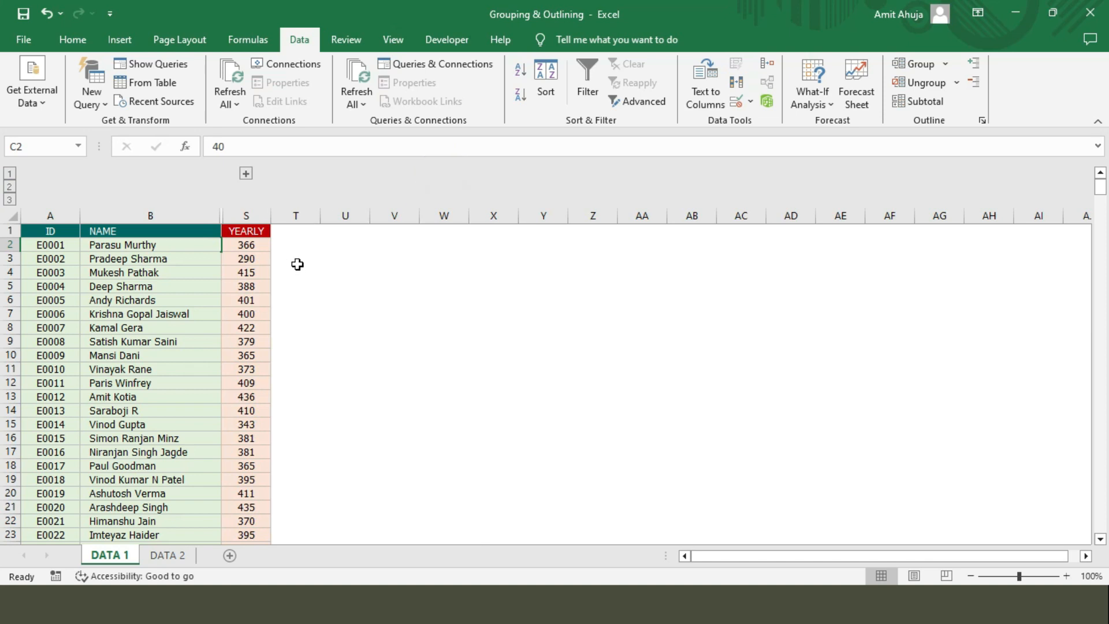
Expand the outer YEARLY group and all four quarterly groups to show every month column again.
left_click(246, 174)
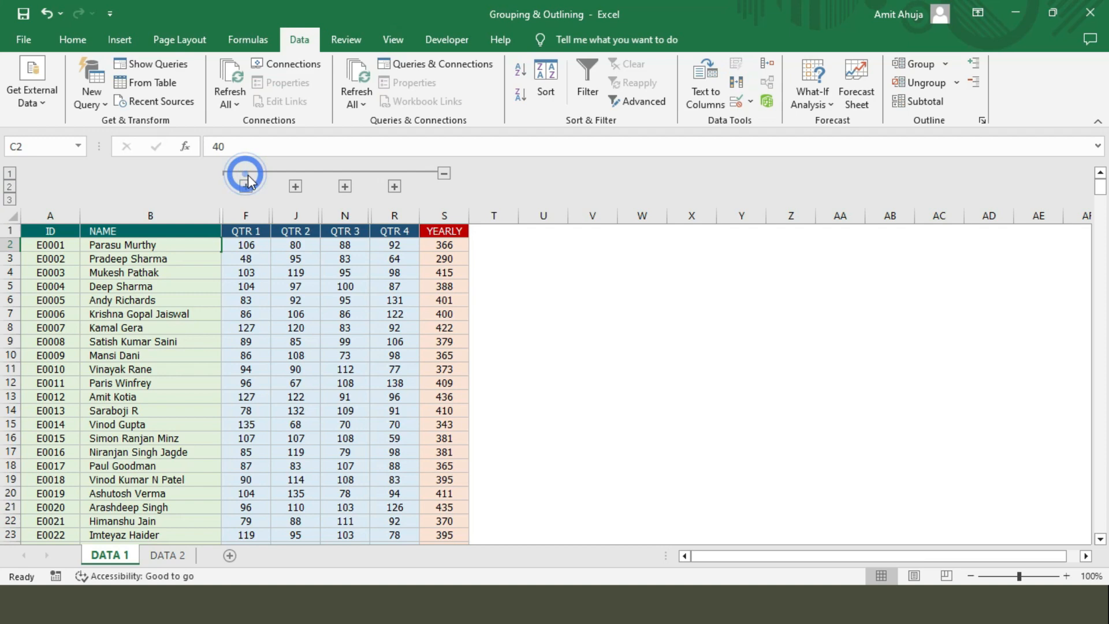
left_click(292, 186)
left_click(247, 186)
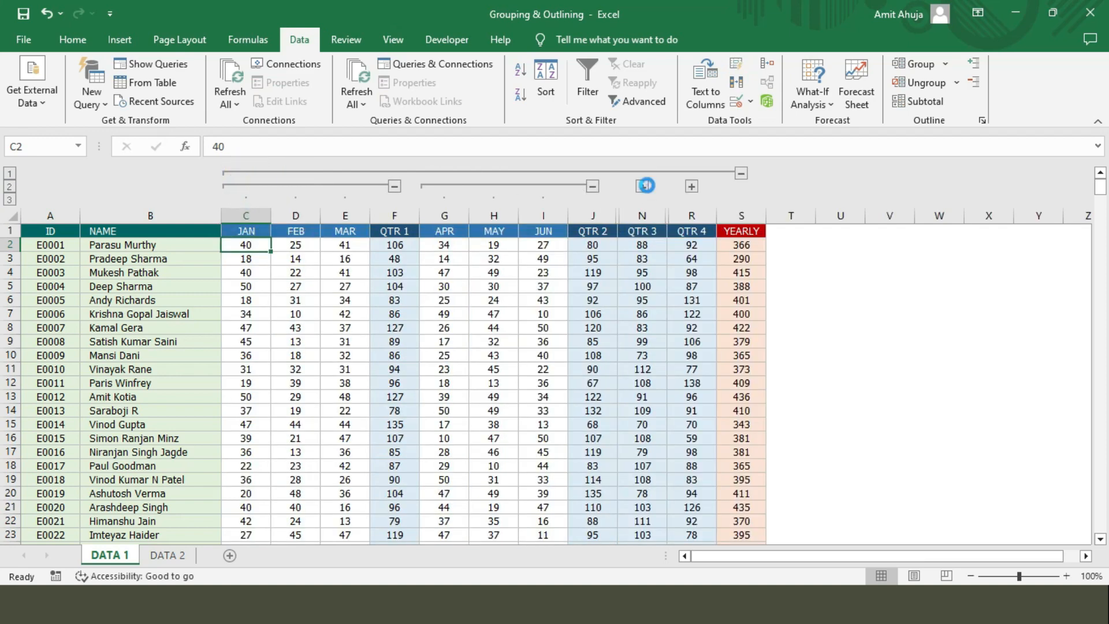
left_click(642, 186)
left_click(840, 187)
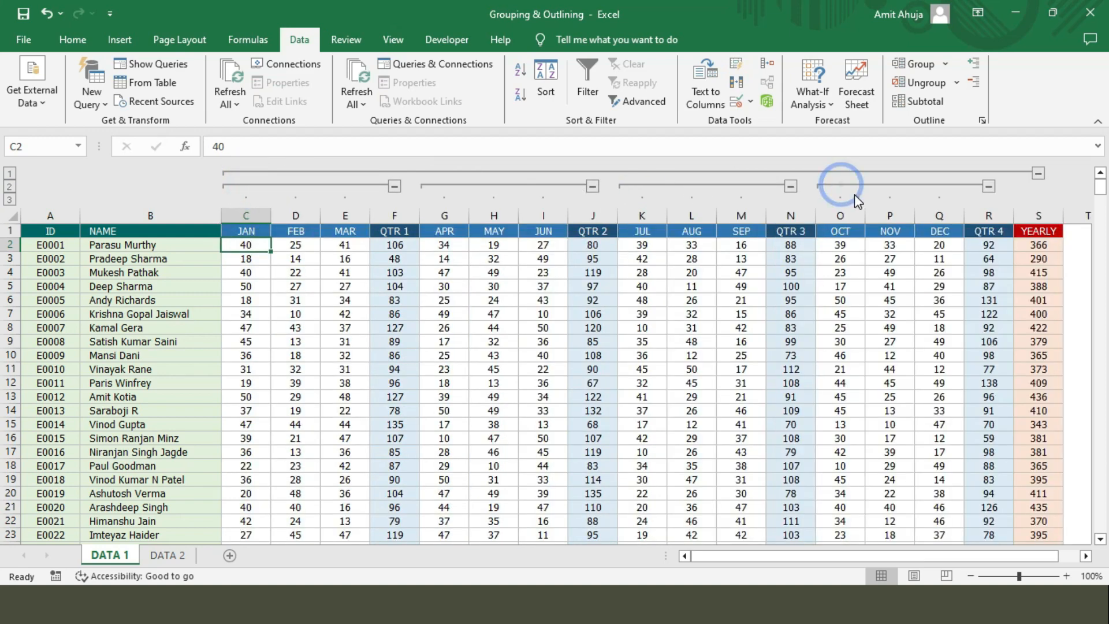
Switch the column outline of DATA 1 through levels 1, 2 and 3 in turn.
left_click(10, 175)
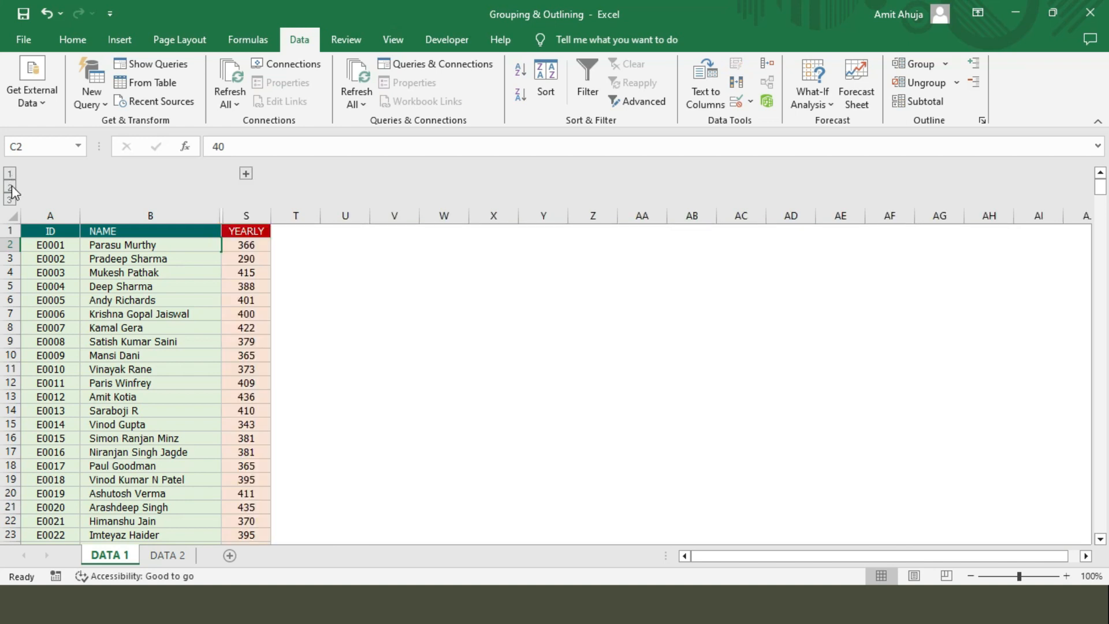
left_click(11, 186)
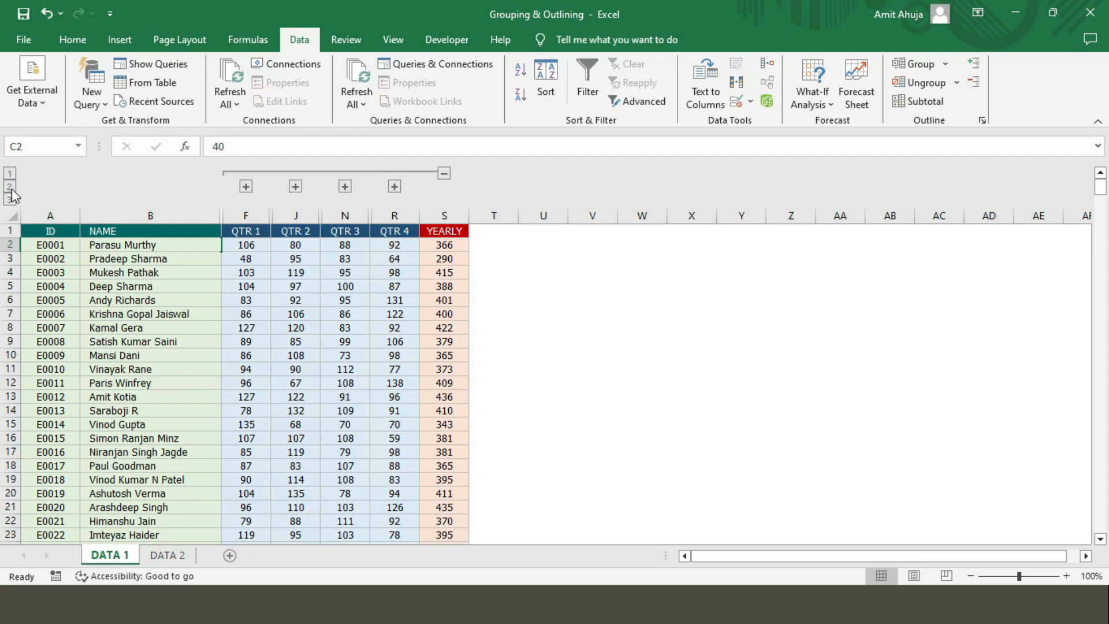
left_click(12, 200)
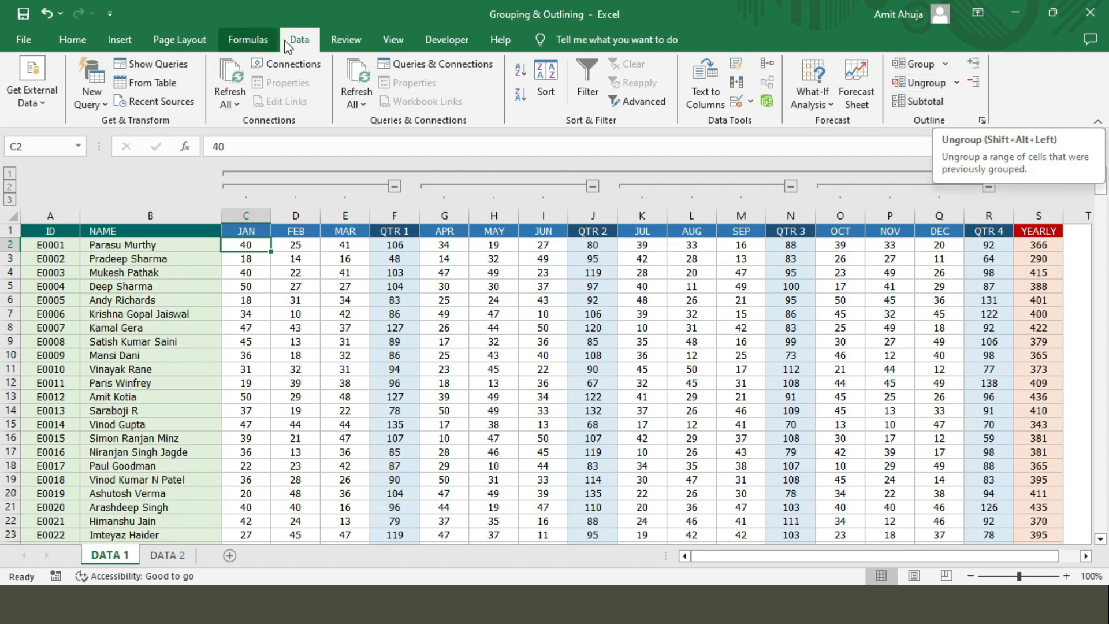
Clear the whole outline from the DATA 1 sheet.
left_click(956, 85)
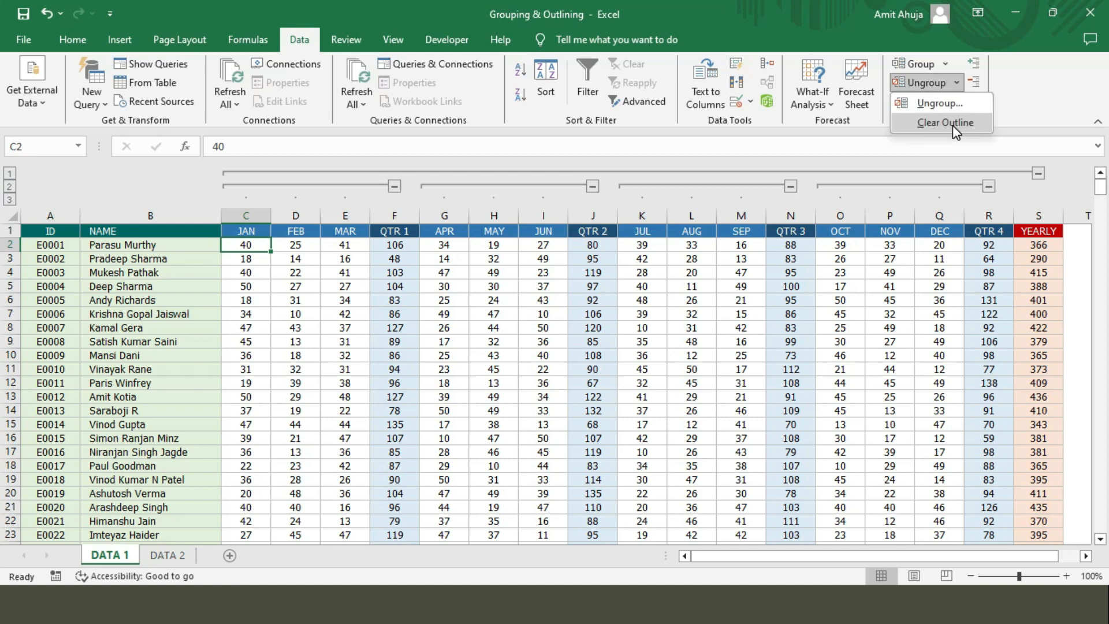
left_click(952, 124)
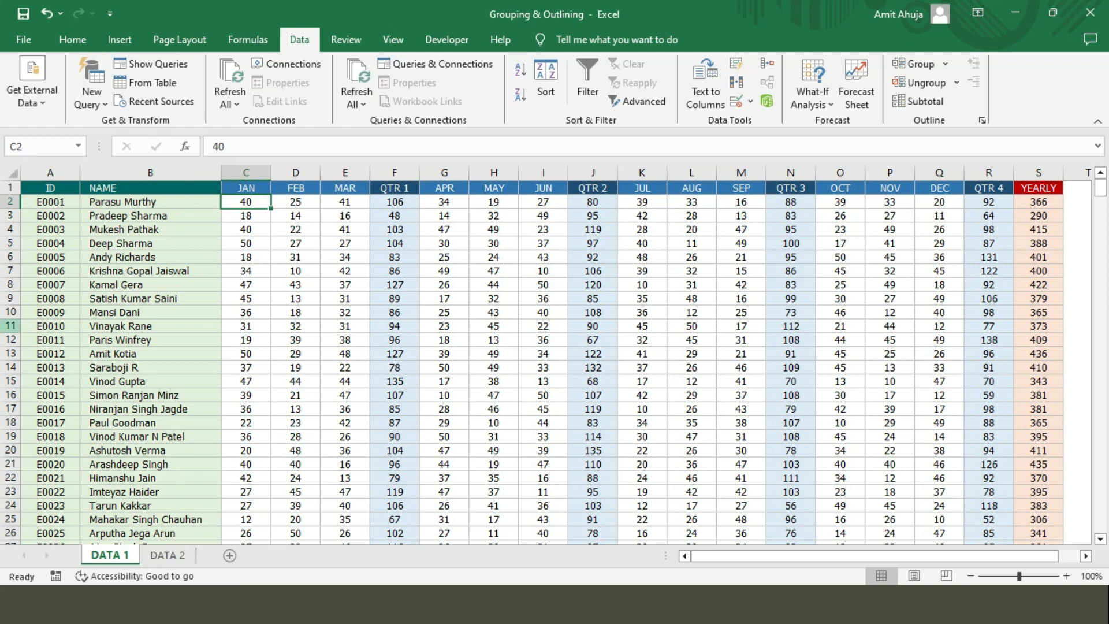
Open the DATA 2 sheet and examine its department and name columns, the Administration rows and the Administration Total row.
left_click(167, 555)
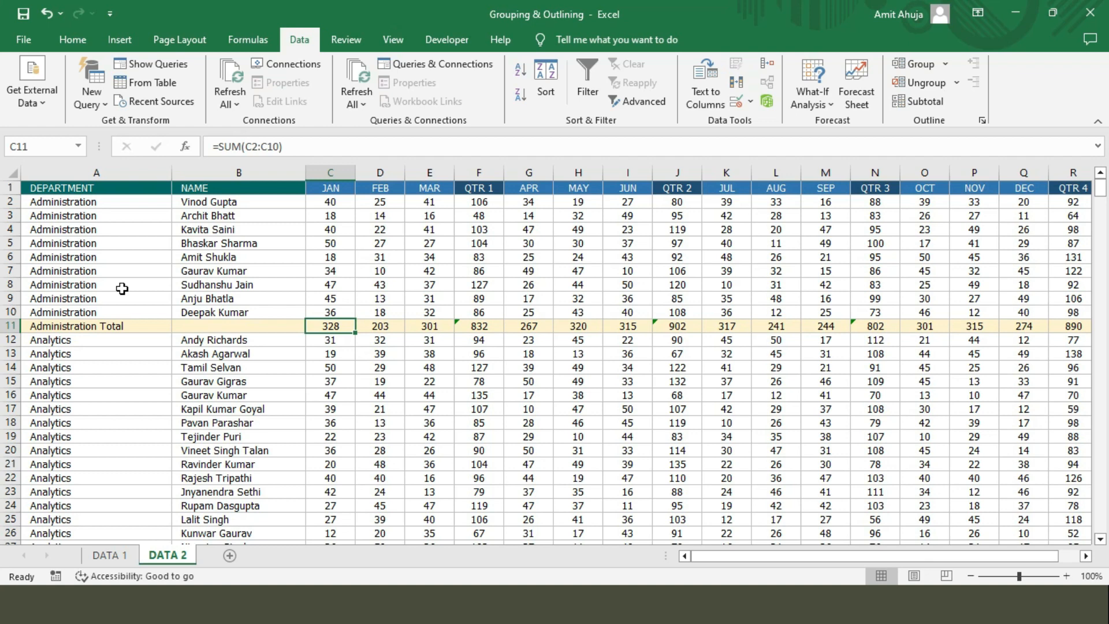
left_click(118, 255)
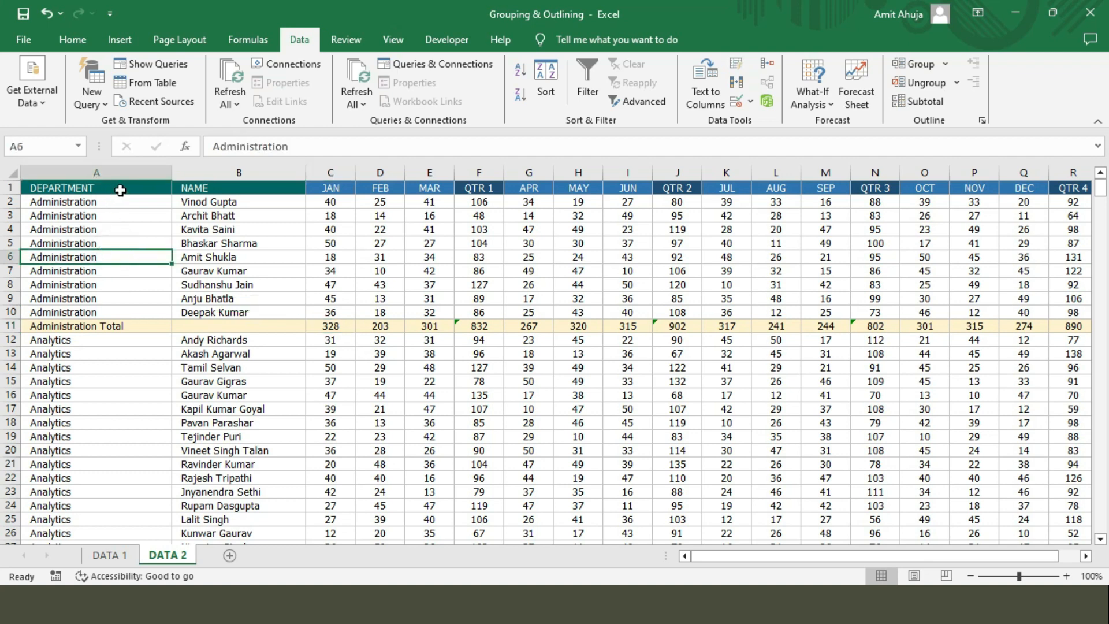
left_click(259, 191)
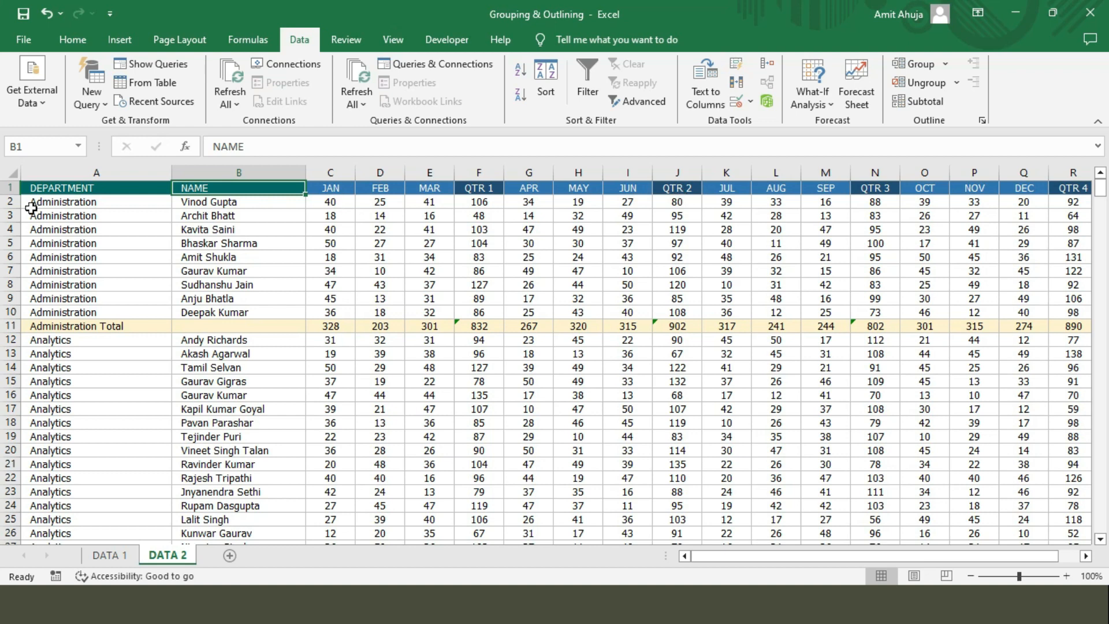
left_click(90, 200)
left_click_drag(90, 200, 86, 310)
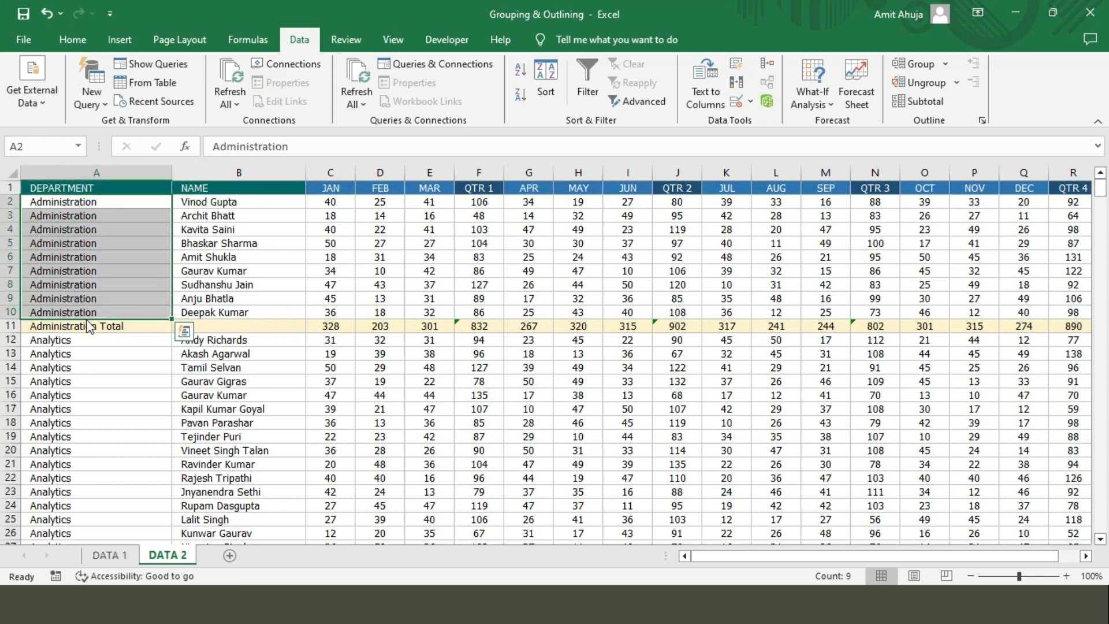
left_click(86, 325)
left_click(86, 325)
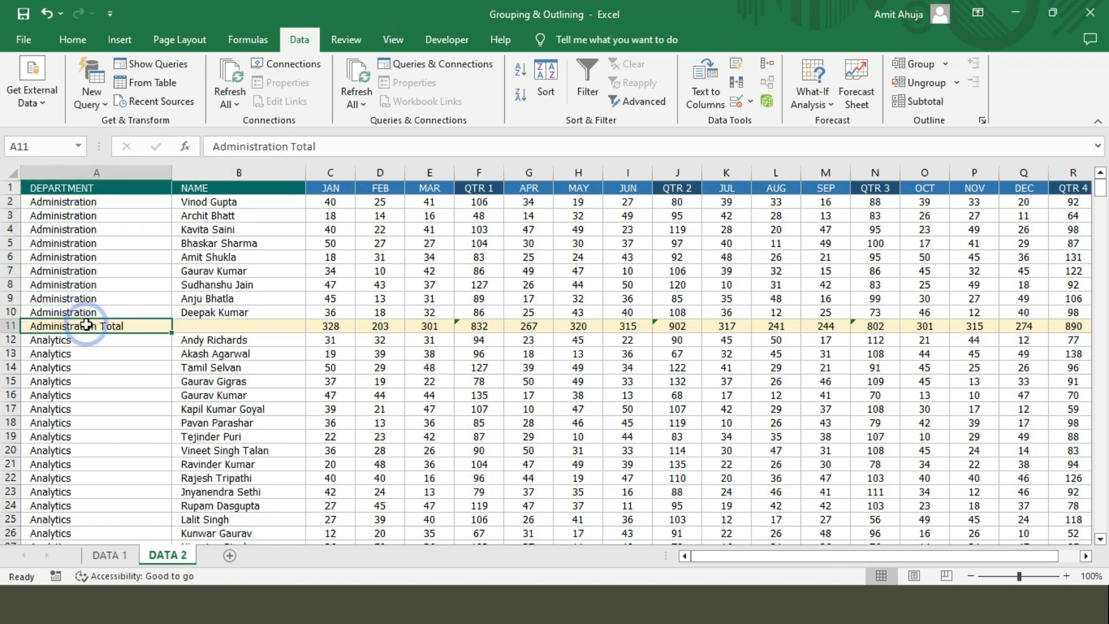
Examine how the Analytics and Business Development rows on DATA 2 each end in a department total row.
scroll(101, 340, "down", 1)
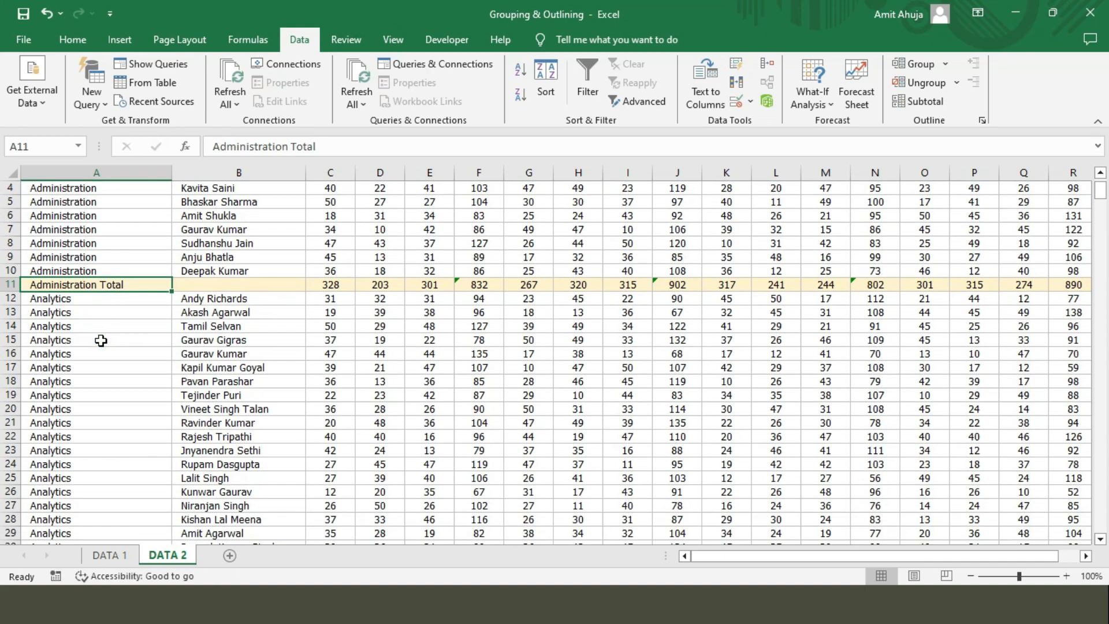
scroll(101, 341, "down", 10)
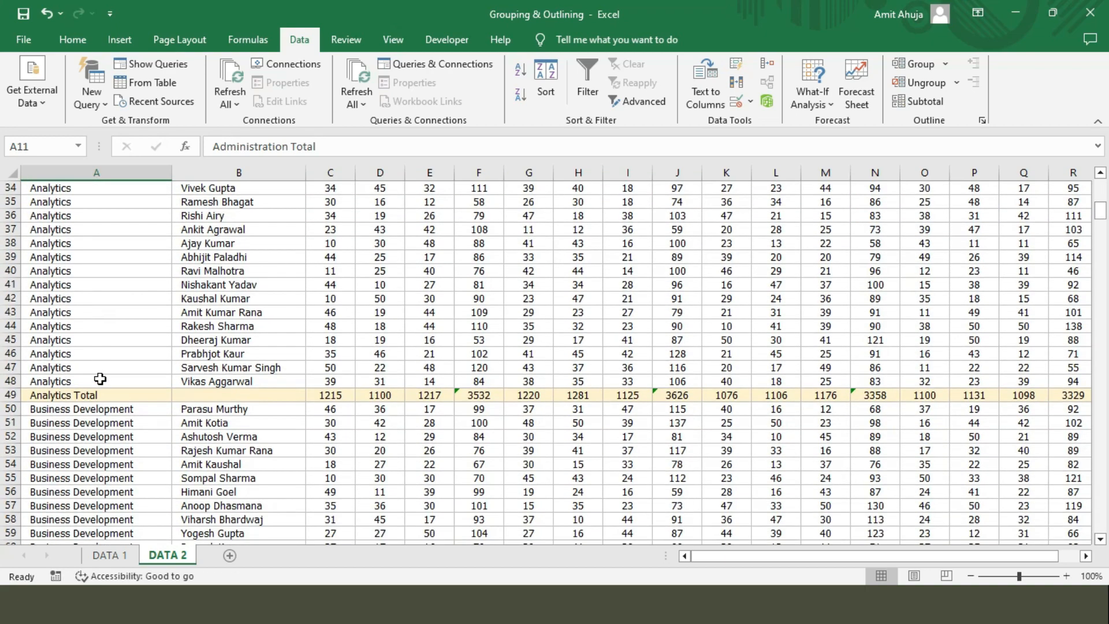
left_click(95, 394)
scroll(101, 416, "down", 5)
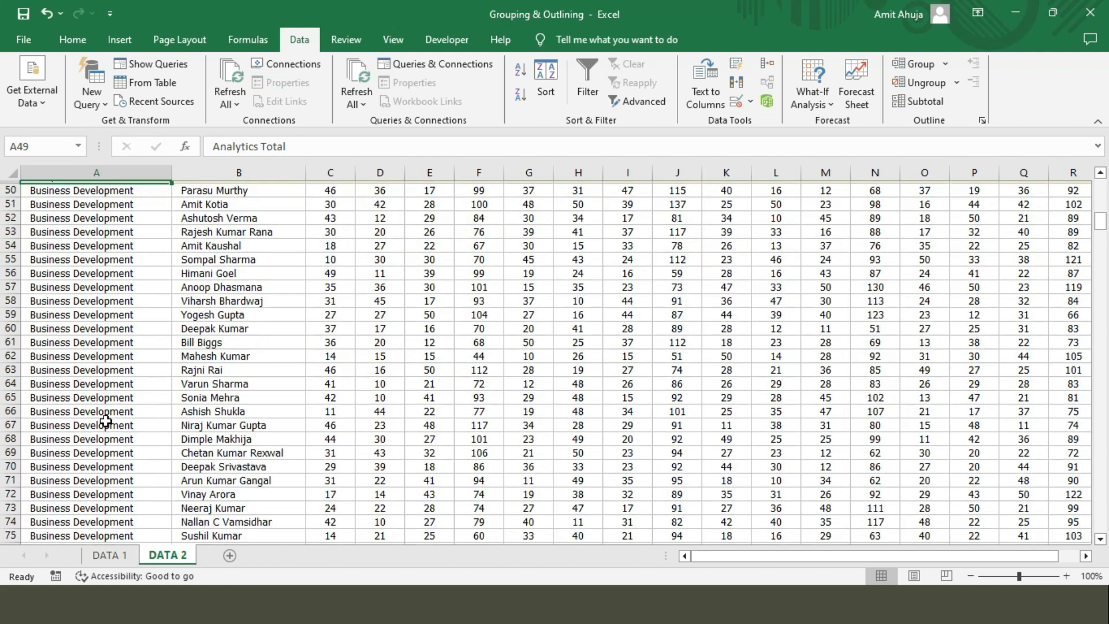
scroll(105, 422, "down", 8)
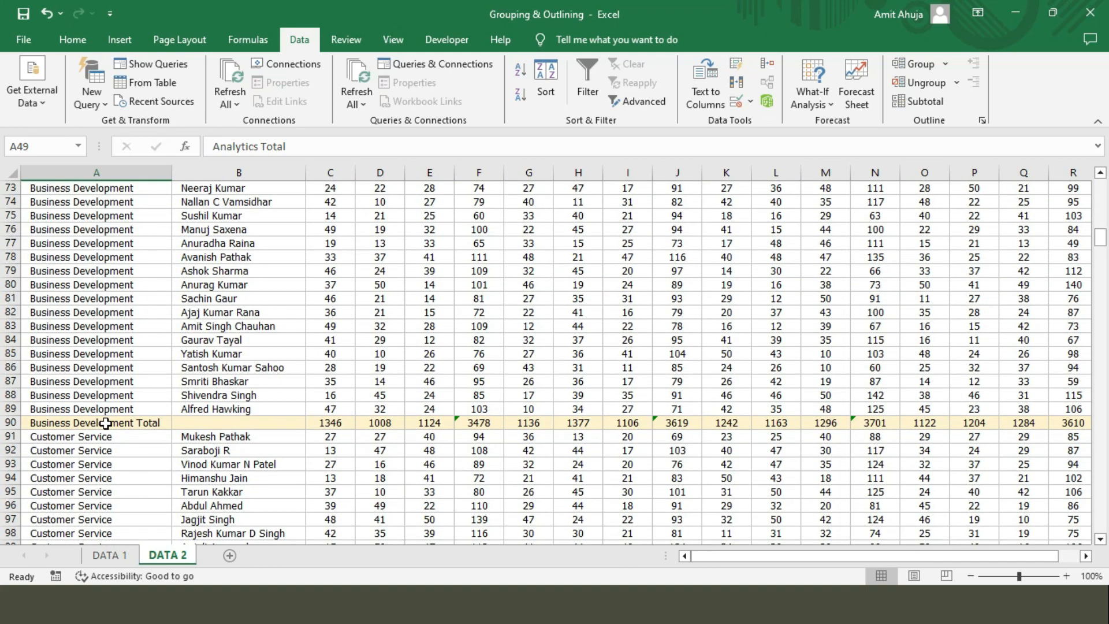
scroll(122, 387, "up", 16)
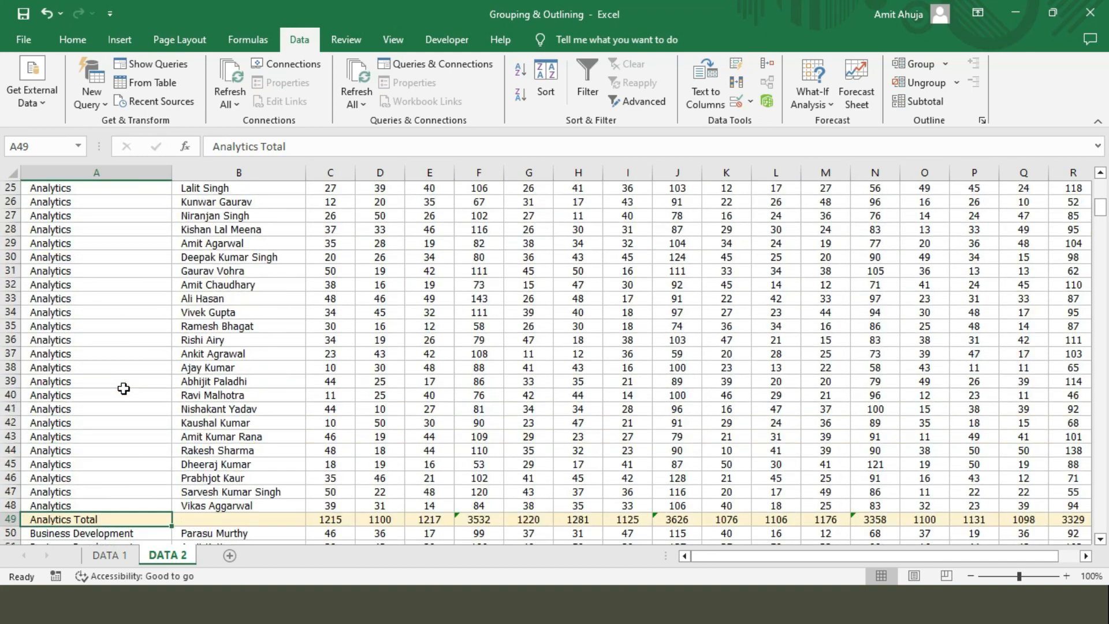
scroll(123, 388, "up", 8)
Apply an automatic outline to the department rows and the month and quarter columns of the DATA 2 sheet.
left_click(114, 245)
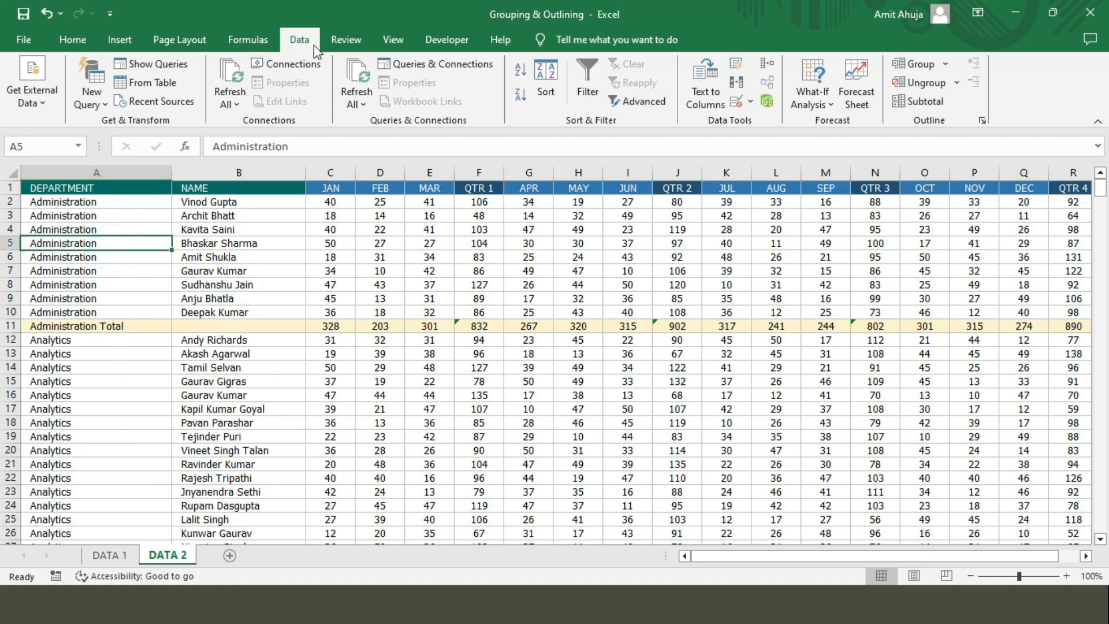
left_click(945, 65)
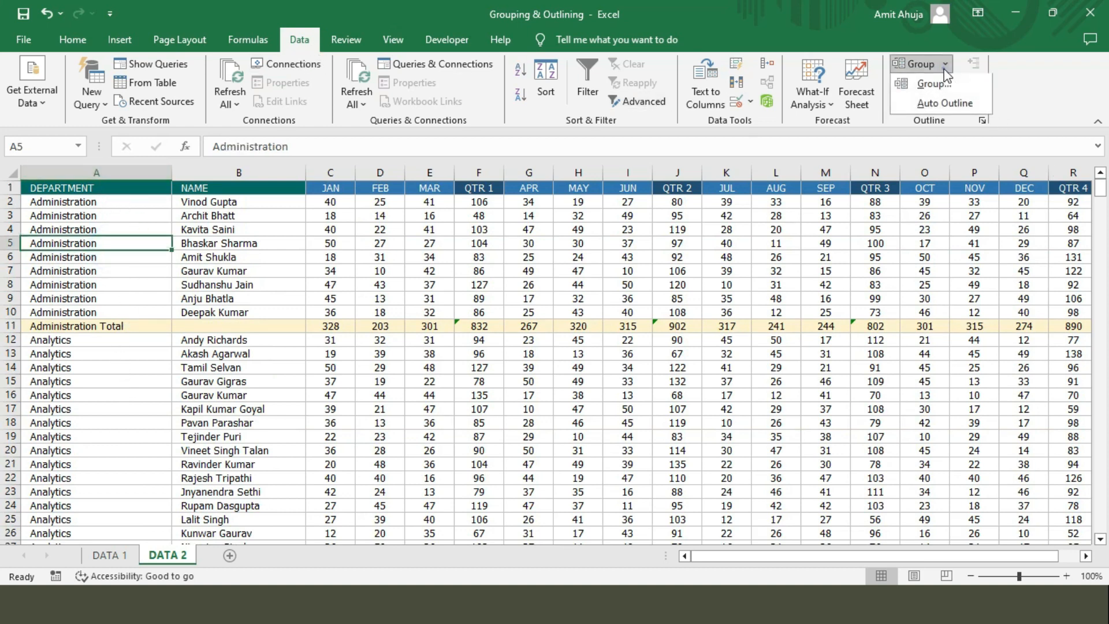
left_click(944, 105)
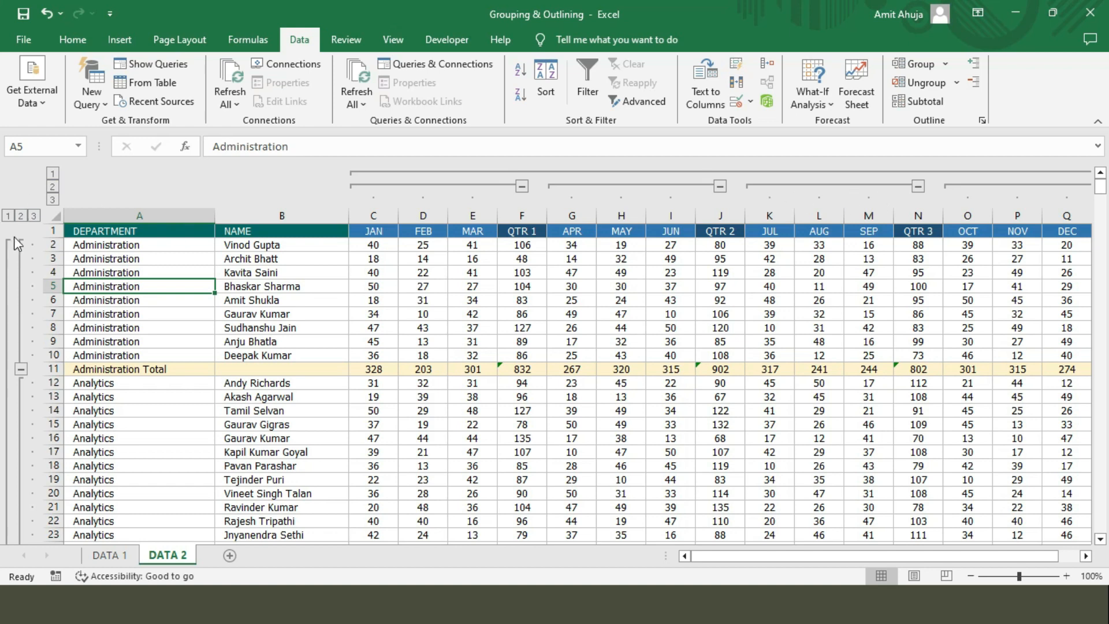
scroll(24, 324, "down", 3)
scroll(23, 323, "down", 2)
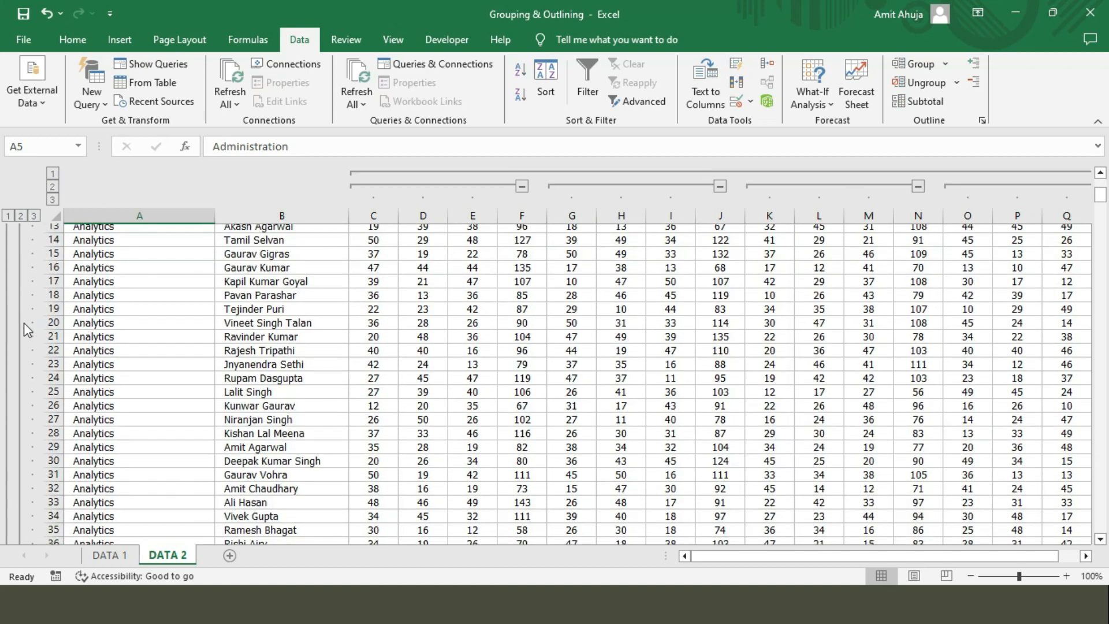
Collapse the Administration rows on DATA 2 to their Administration Total row.
scroll(23, 322, "up", 5)
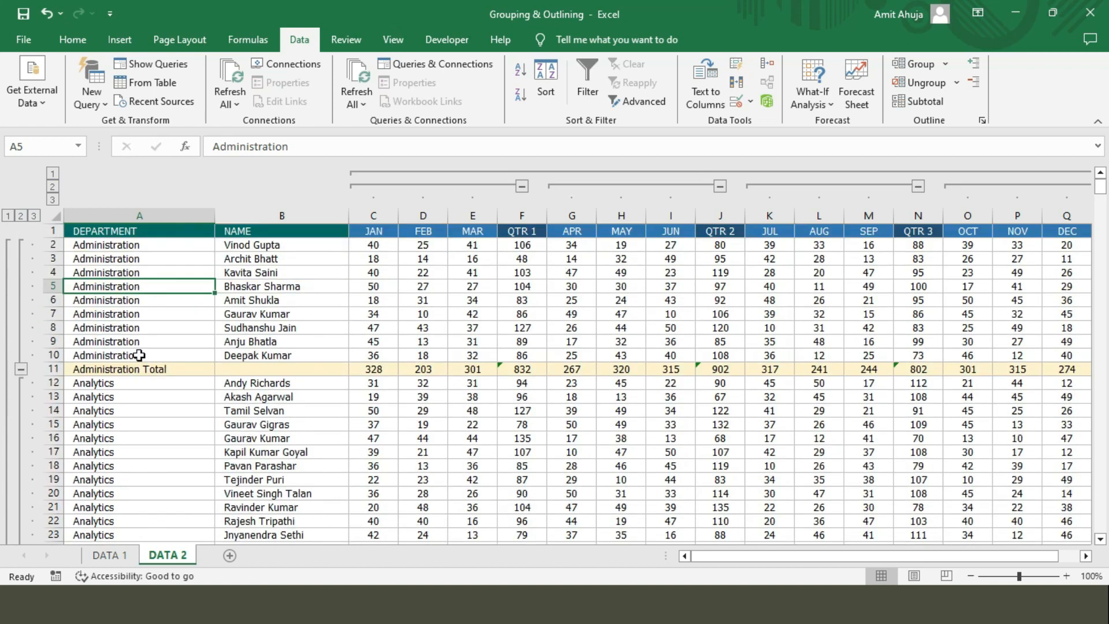
scroll(140, 377, "down", 11)
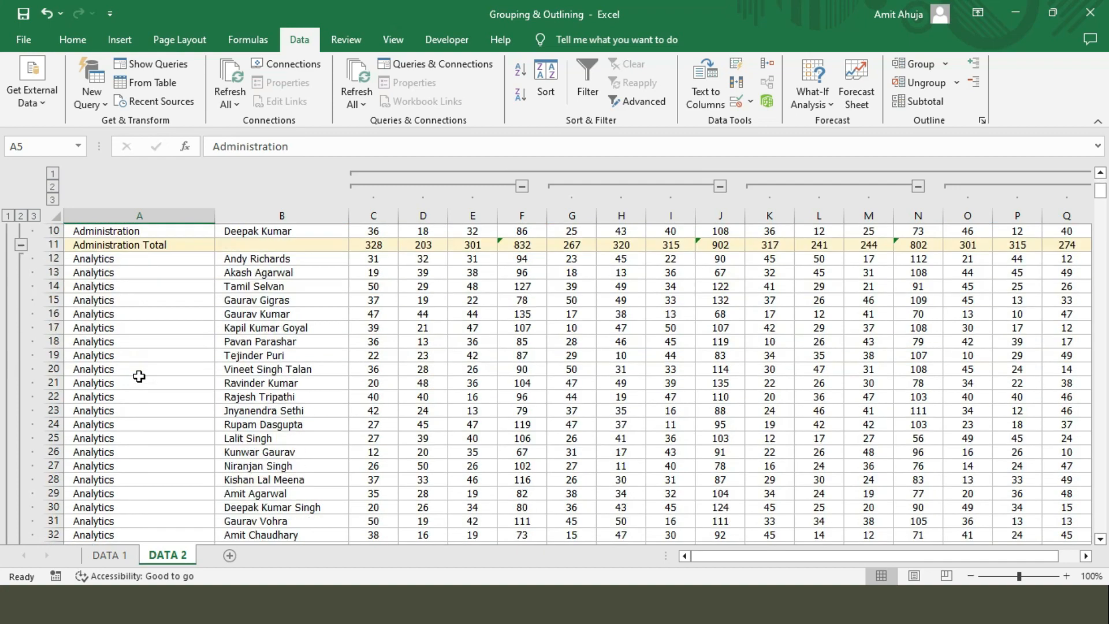
scroll(139, 376, "down", 2)
scroll(140, 376, "up", 13)
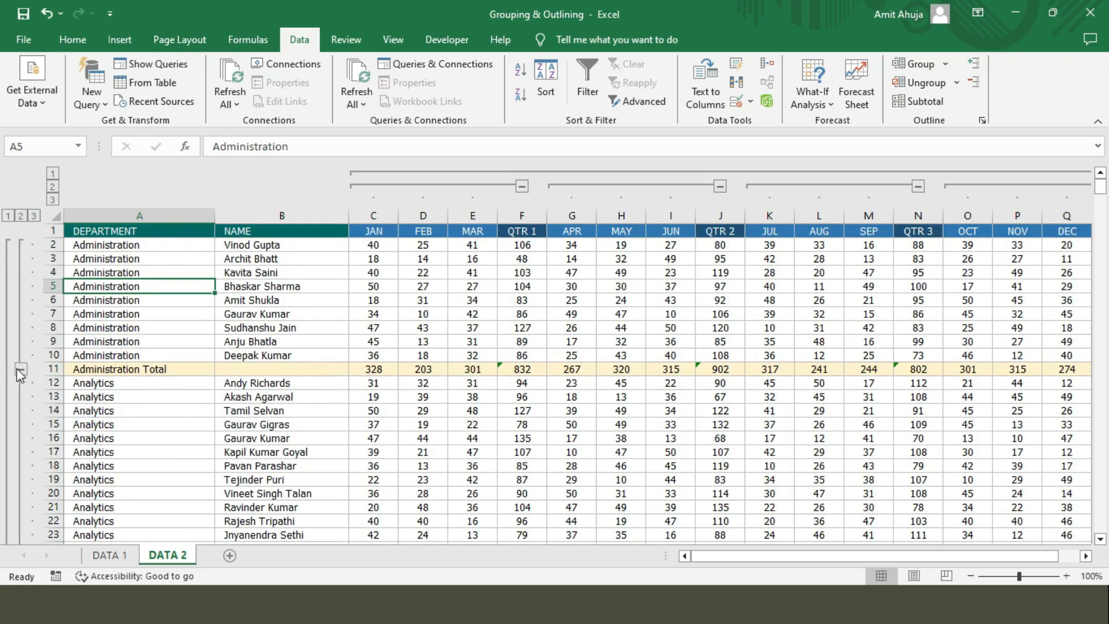
left_click(21, 371)
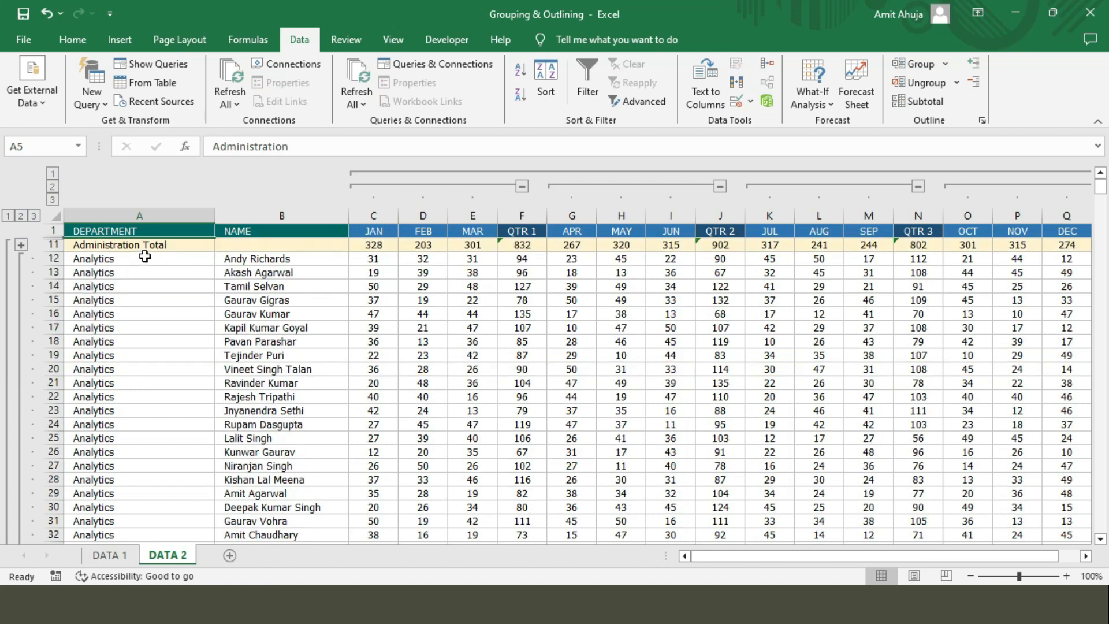
Collapse the Analytics and Business Development rows to their department total rows.
scroll(153, 284, "down", 5)
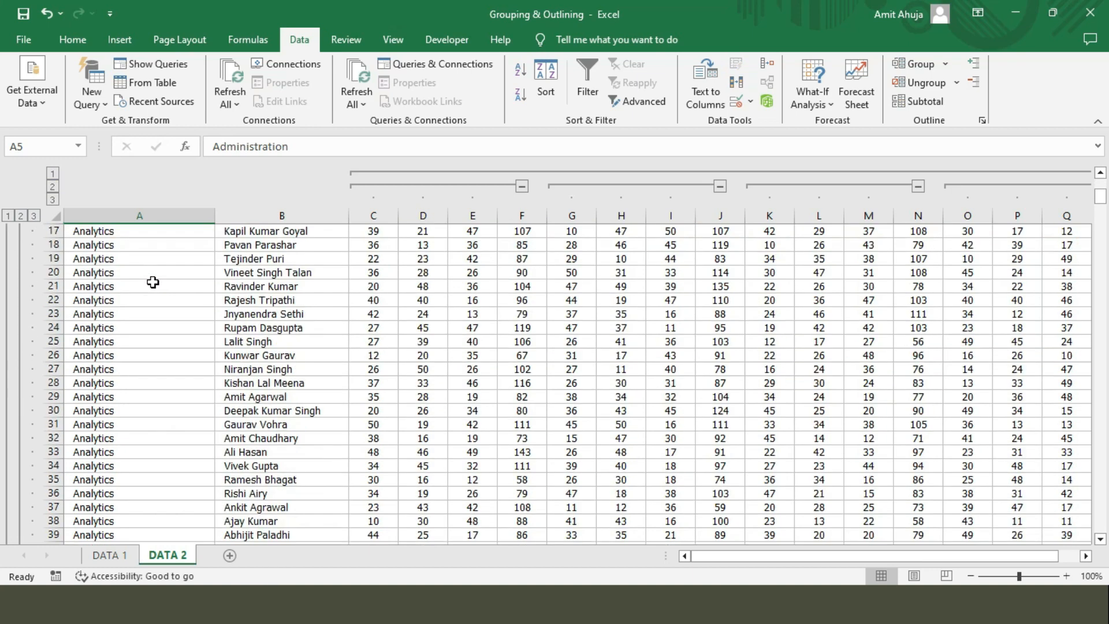
scroll(153, 284, "down", 4)
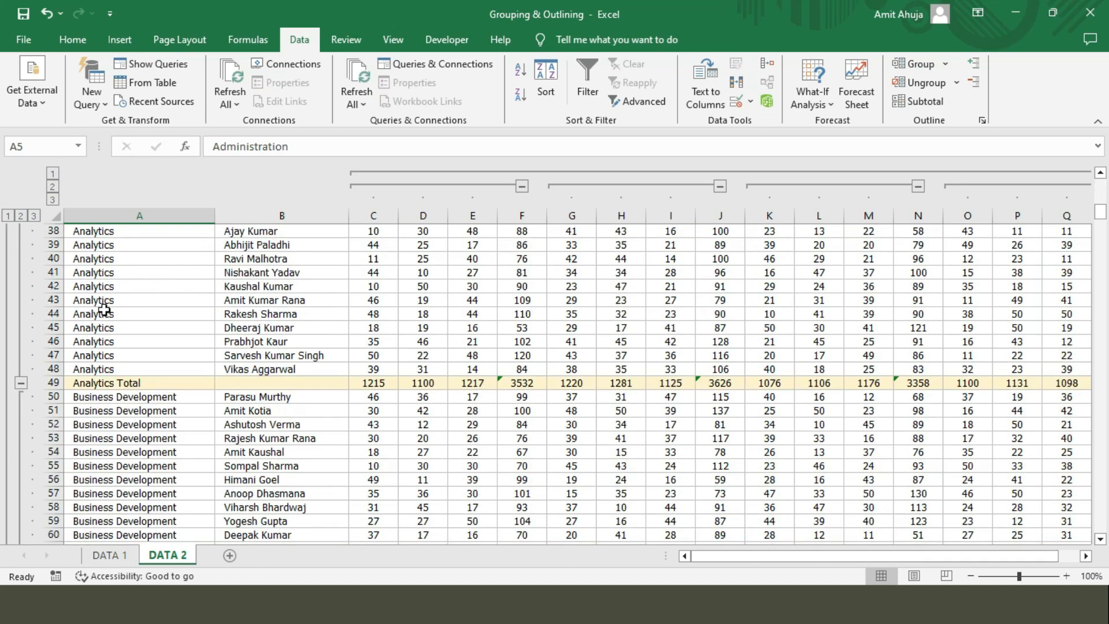
left_click(21, 384)
scroll(148, 304, "up", 1)
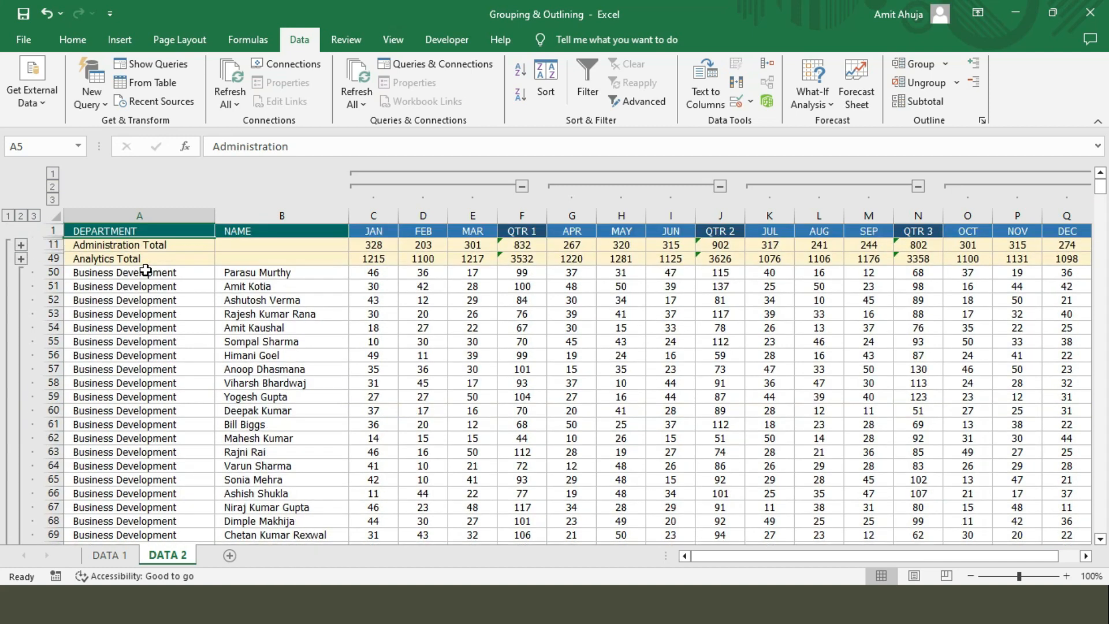
scroll(117, 353, "down", 10)
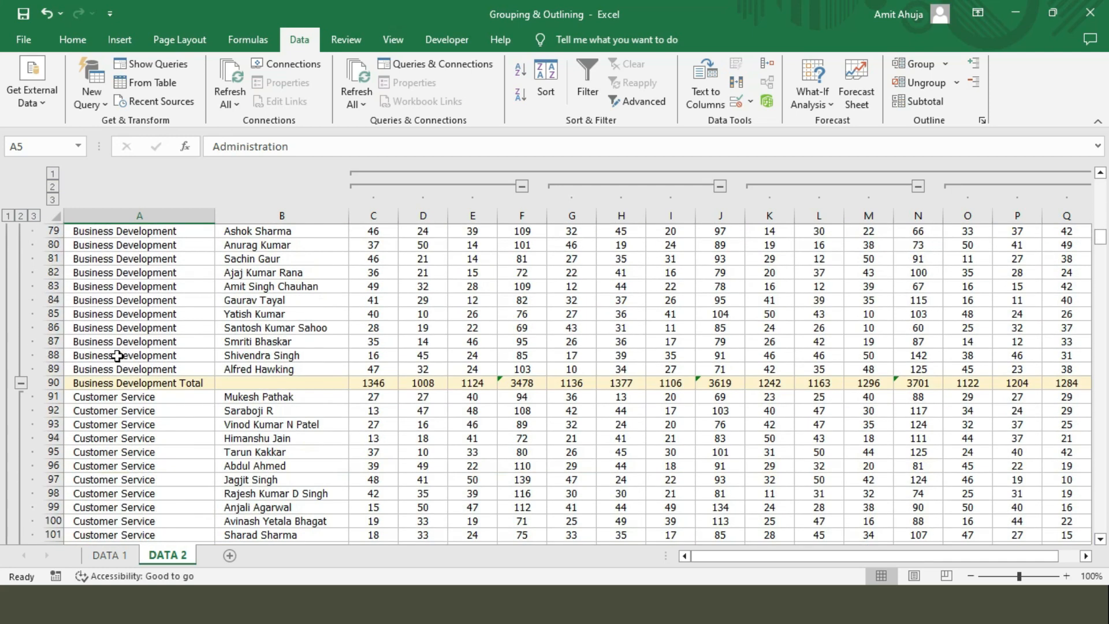
left_click(20, 383)
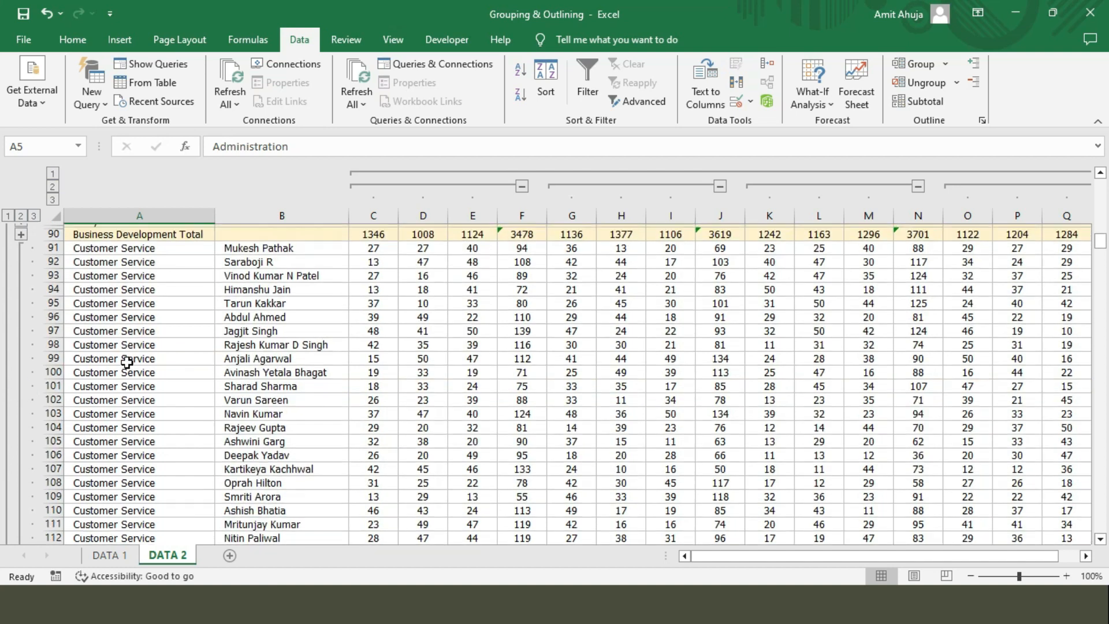
scroll(123, 356, "up", 1)
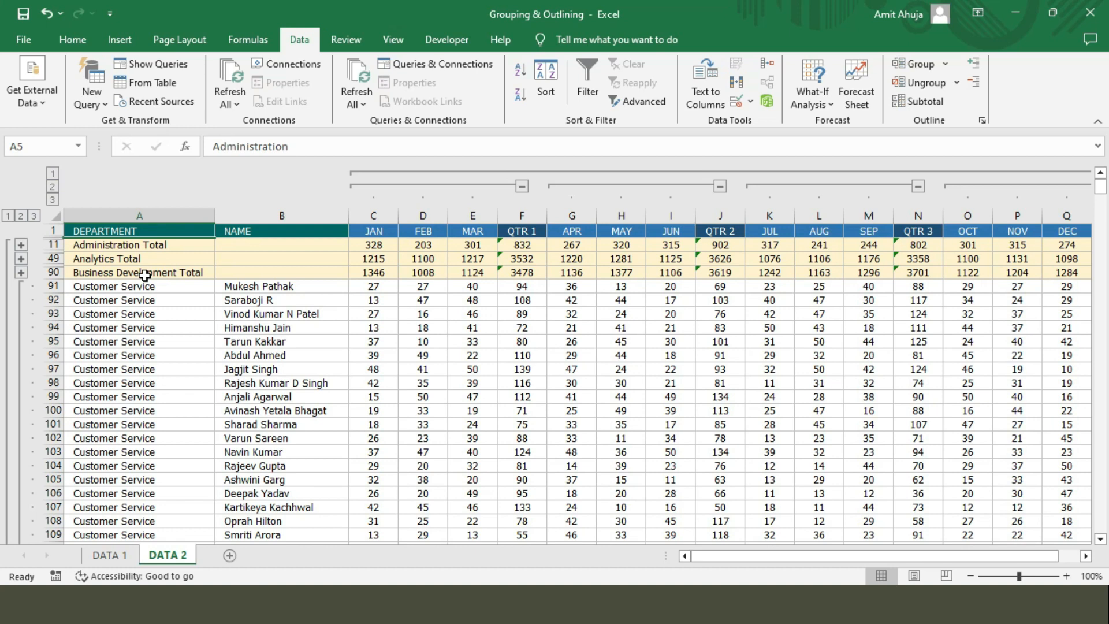
Collapse the month columns of all four quarters and the quarters into YEARLY, and expand every column level again.
left_click(522, 186)
left_click(571, 186)
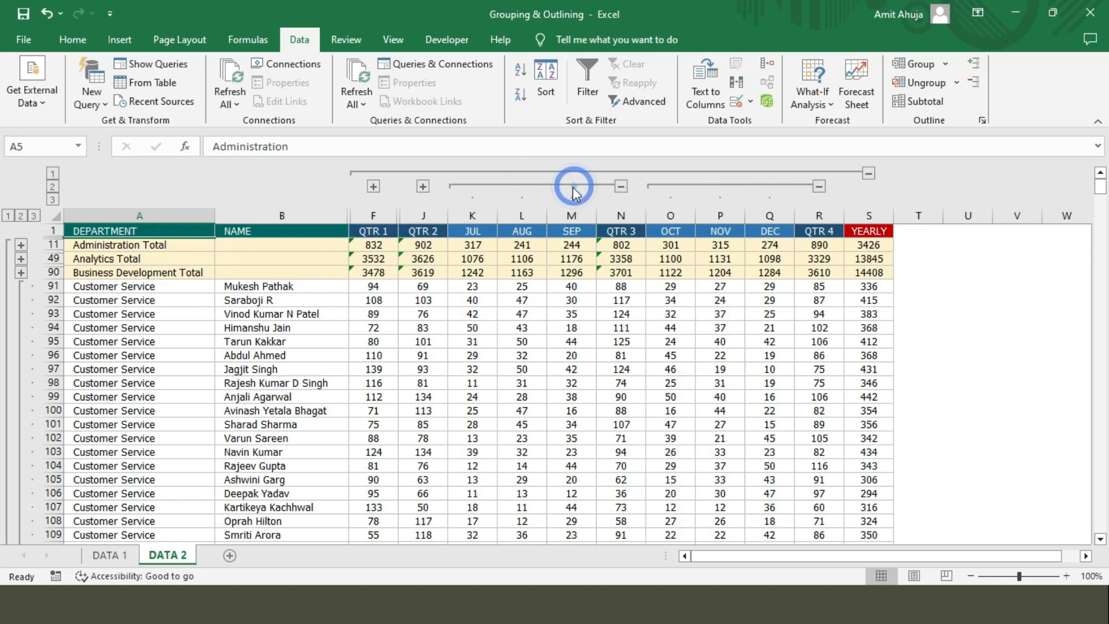
left_click(621, 186)
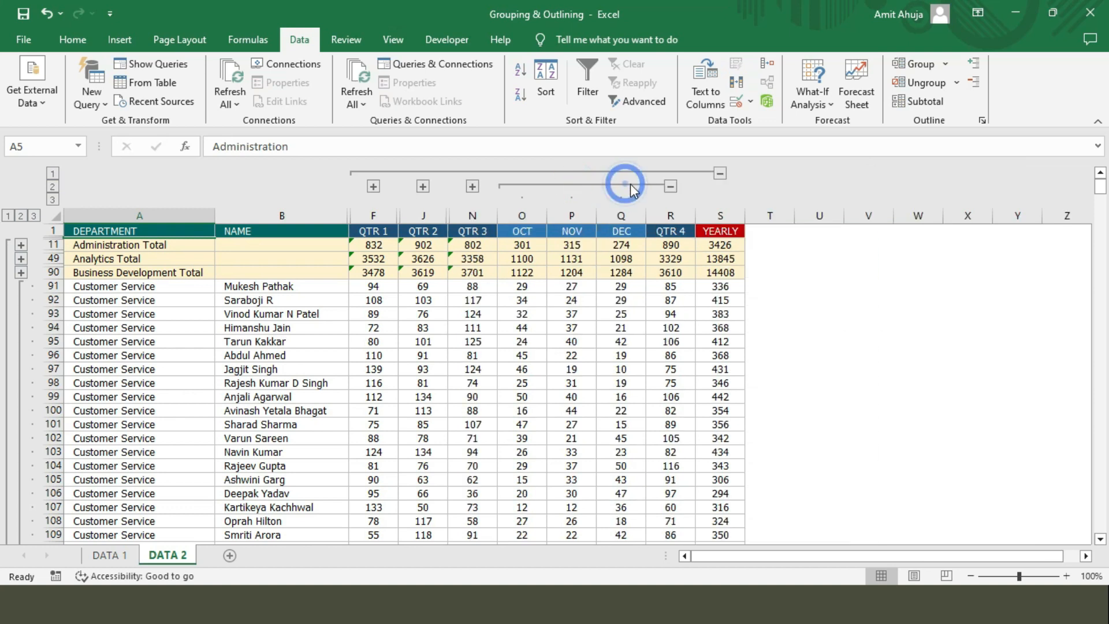
left_click(671, 186)
left_click(572, 173)
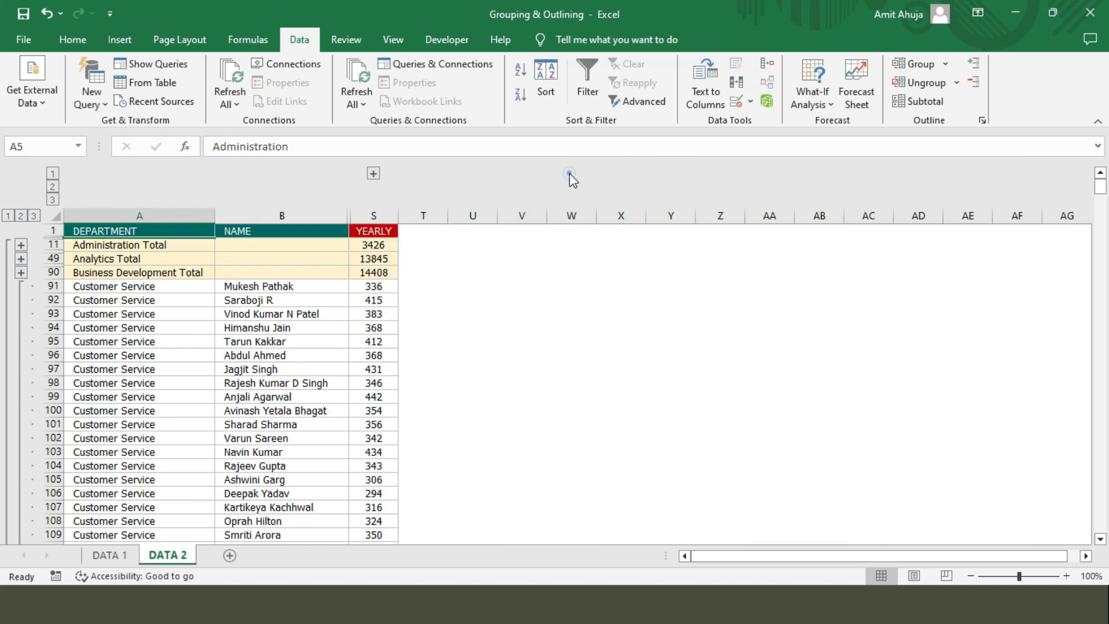
left_click(52, 199)
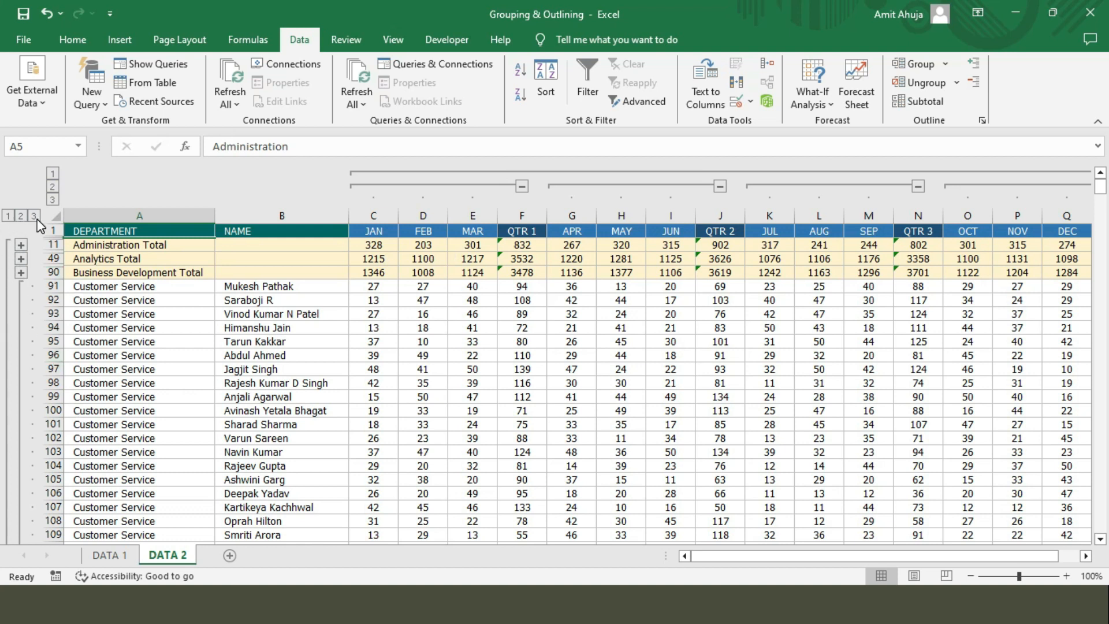
Switch the row outline through levels 1, 2 and 3 to compare the grand total, department totals and full detail.
left_click(9, 218)
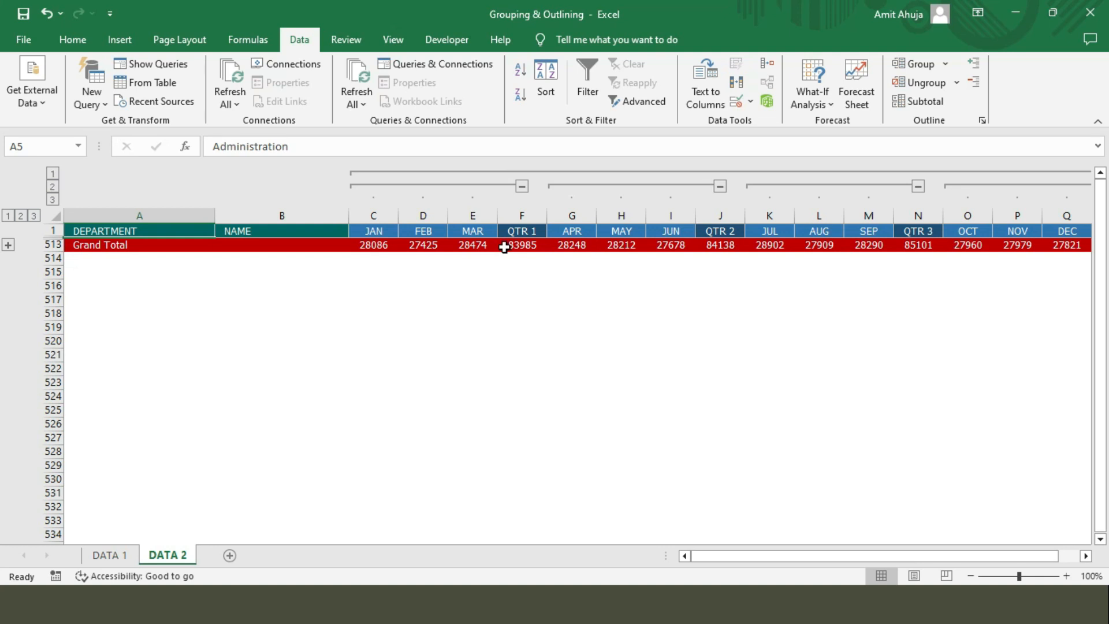
left_click(21, 216)
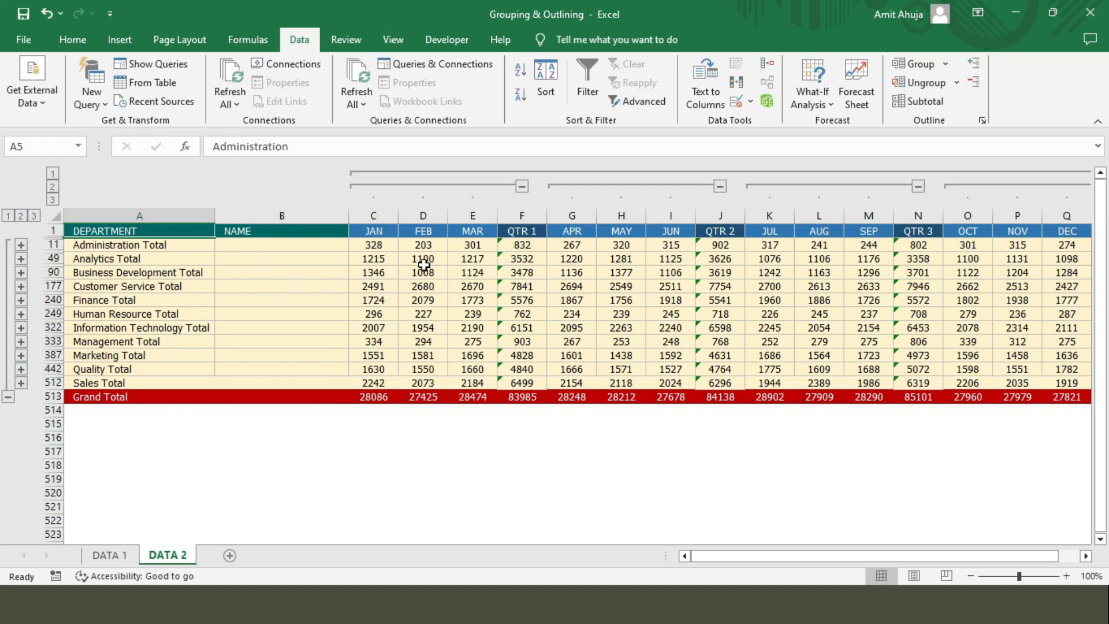
left_click(34, 216)
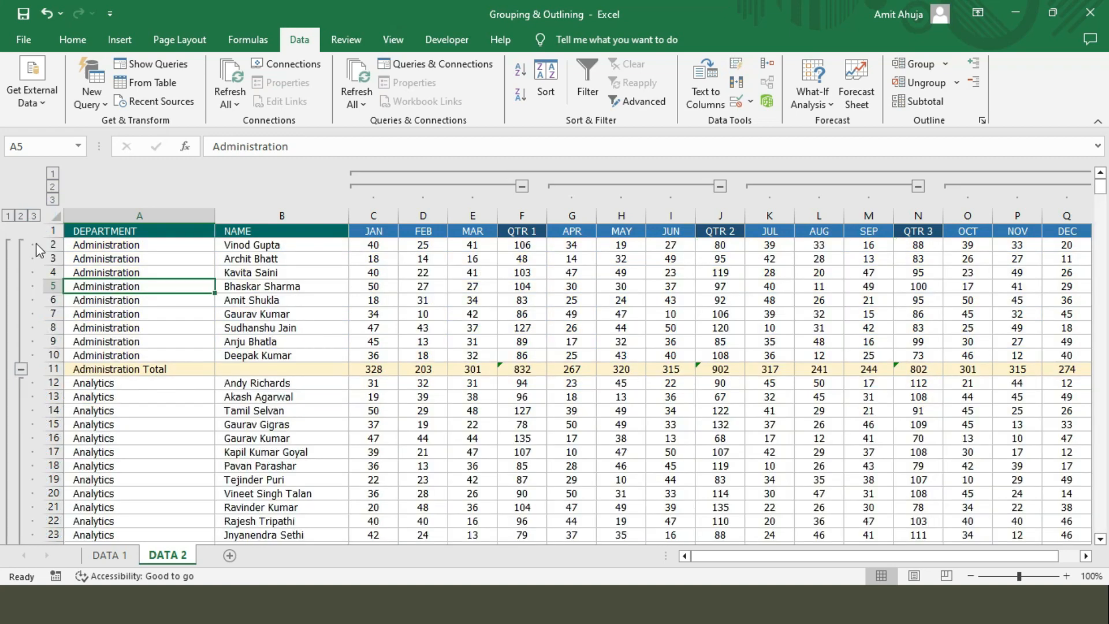
left_click(127, 369)
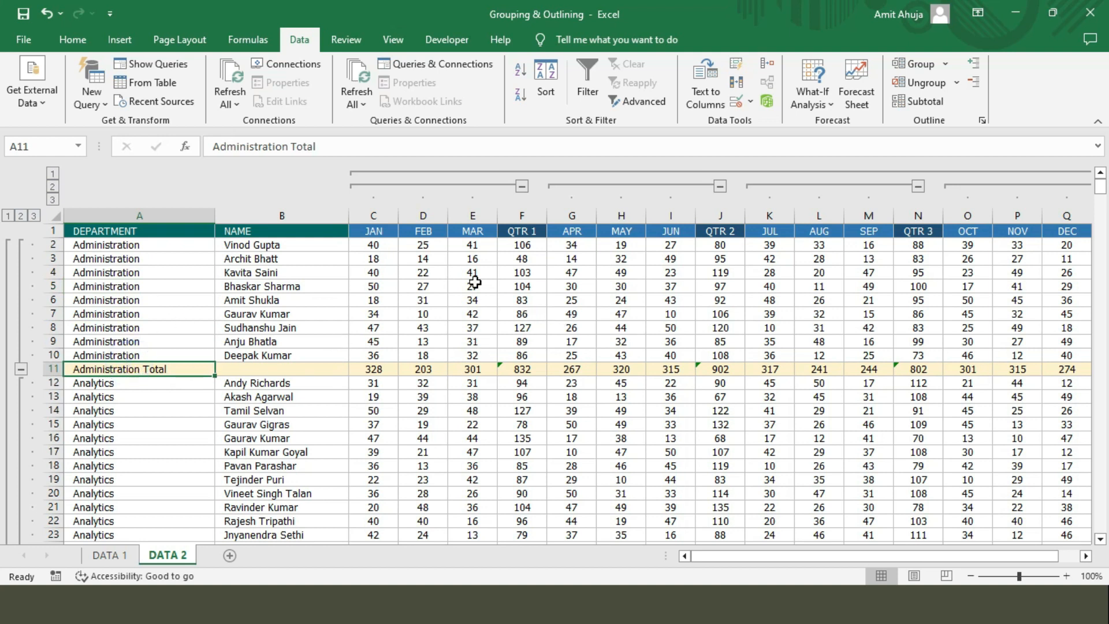
Switch between column outline levels 1 and 2, and summarise the sheet at level 2 for both columns and rows.
left_click(53, 187)
left_click(52, 171)
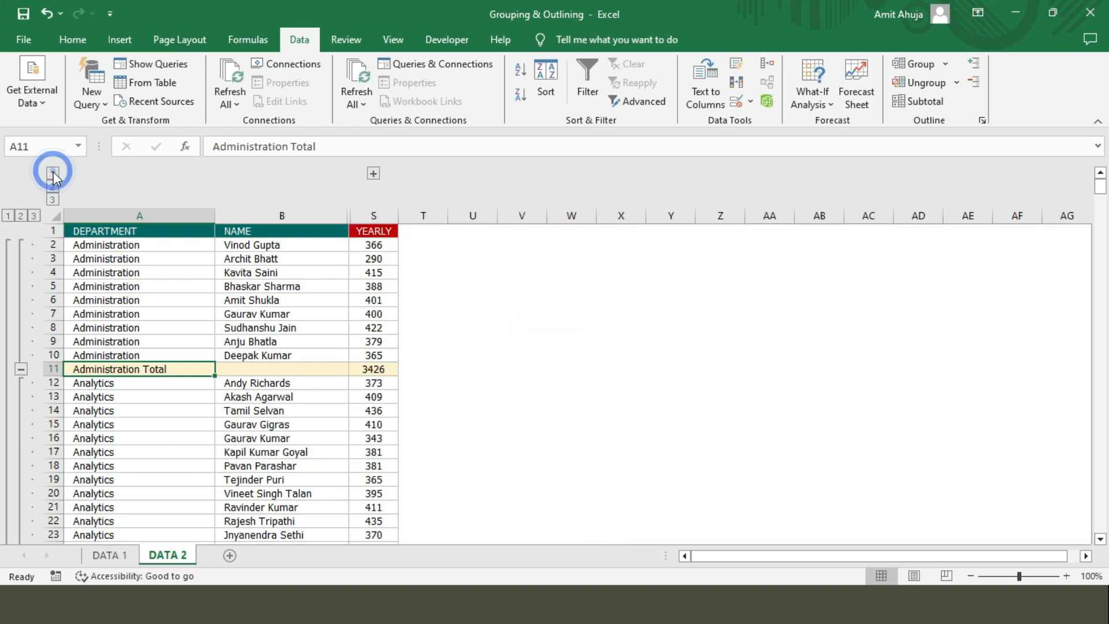
left_click(53, 188)
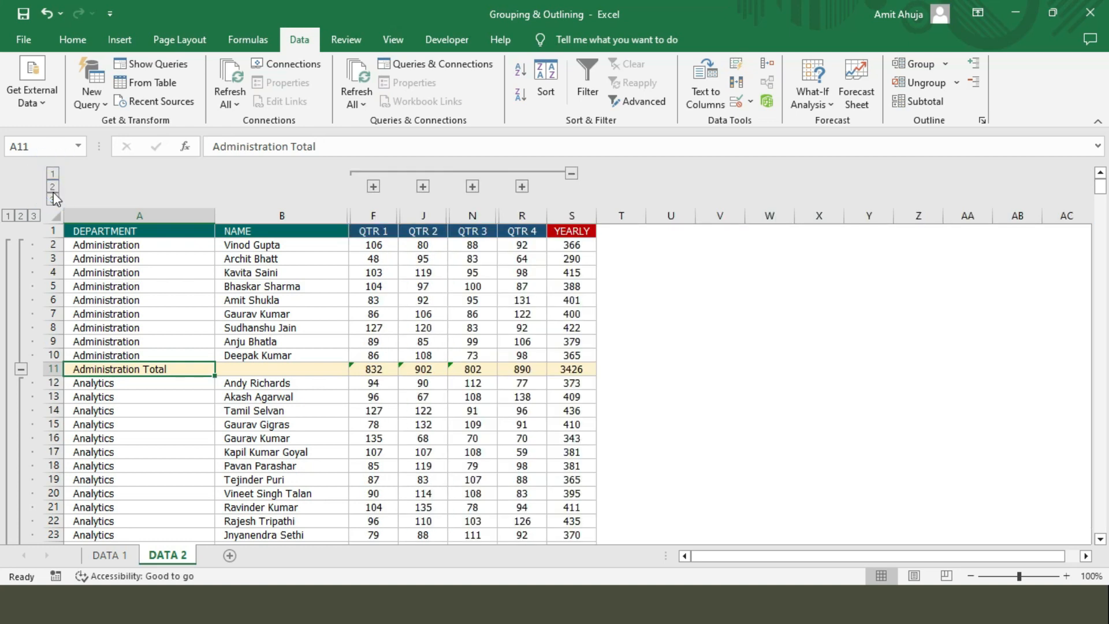
left_click(21, 216)
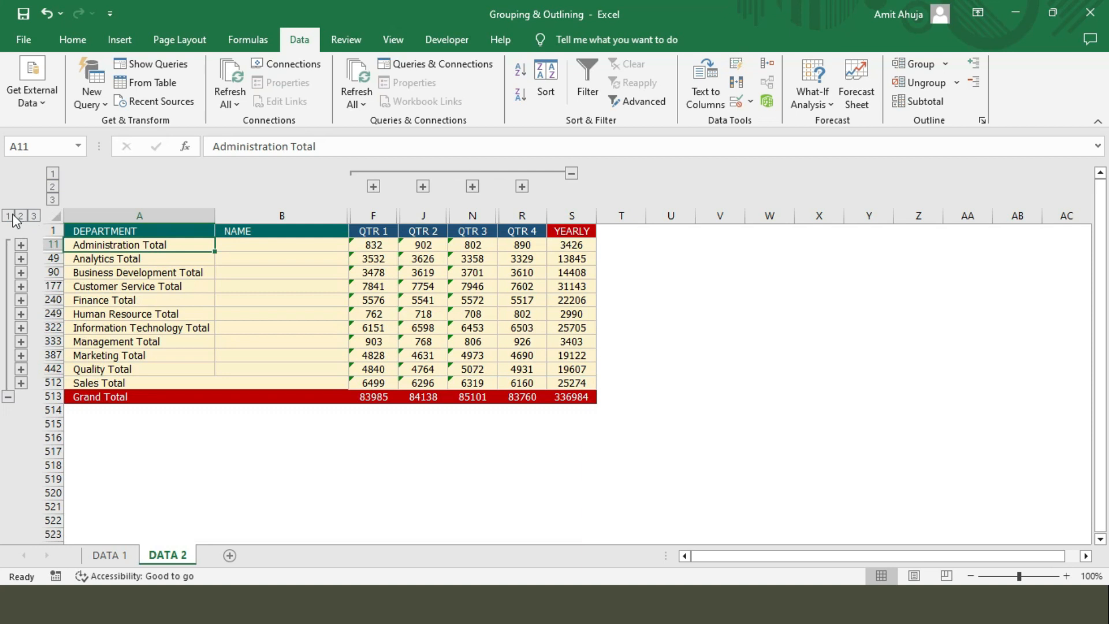
left_click(52, 186)
Clear the whole outline from the DATA 2 sheet and open the DATA 1 sheet.
left_click(958, 84)
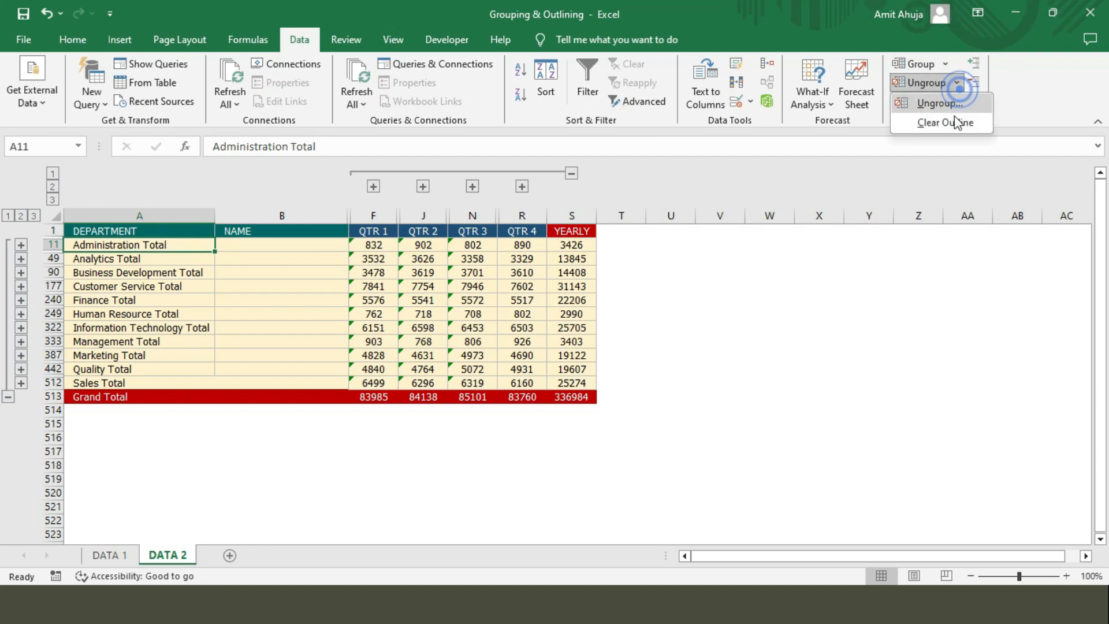
left_click(957, 123)
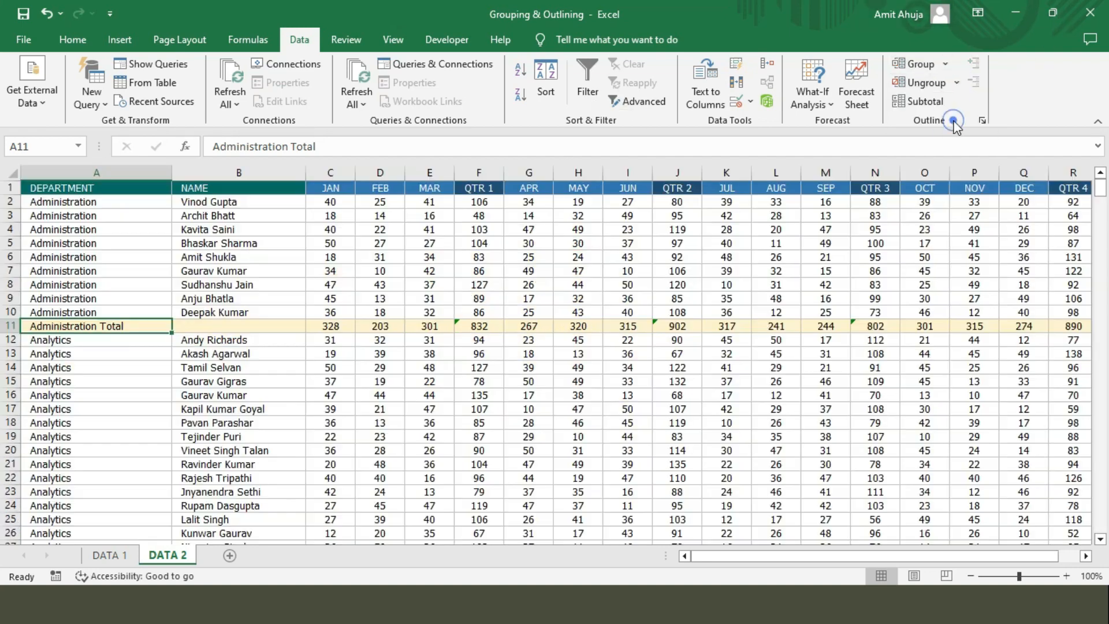
left_click(97, 555)
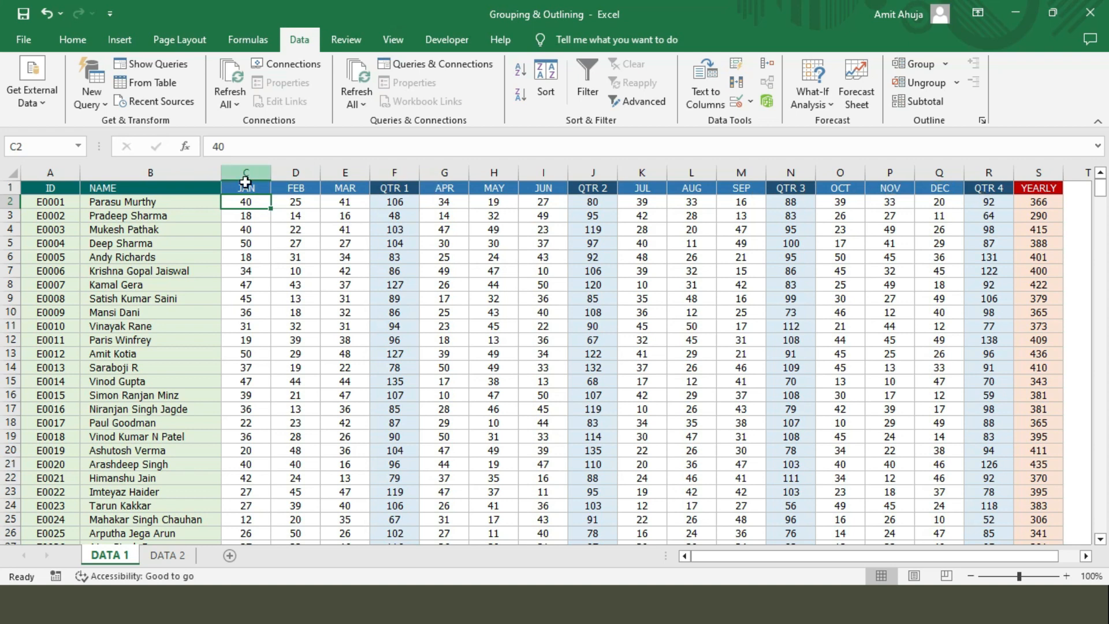
Group the JAN, FEB and MAR columns on DATA 1 manually, and test the group by collapsing and expanding it.
left_click(243, 190)
left_click_drag(263, 192, 340, 190)
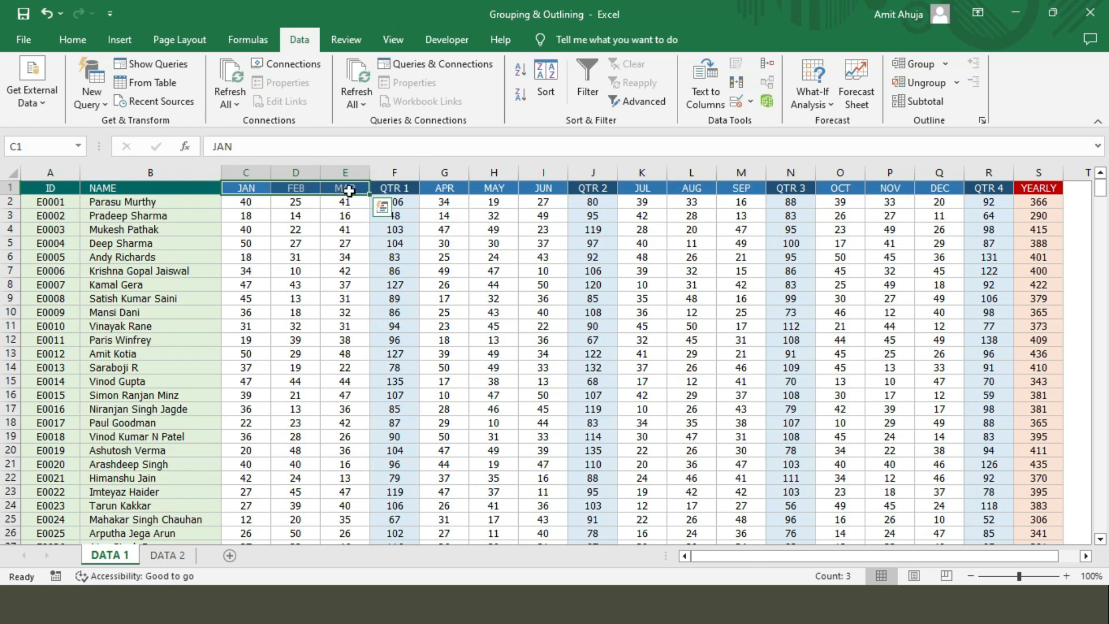
left_click(945, 63)
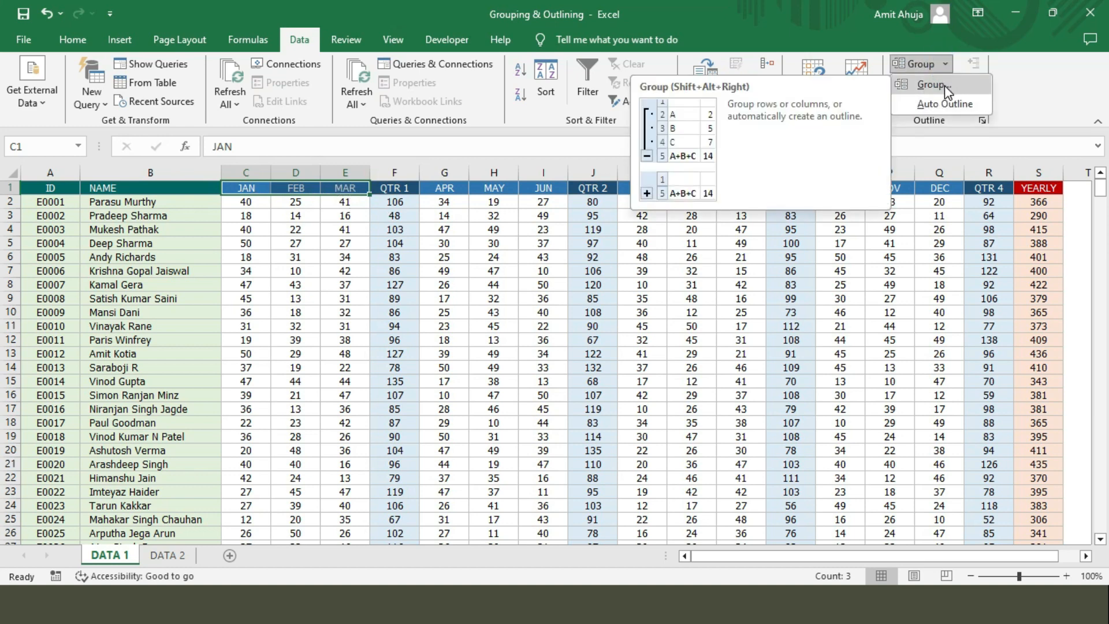
left_click(944, 86)
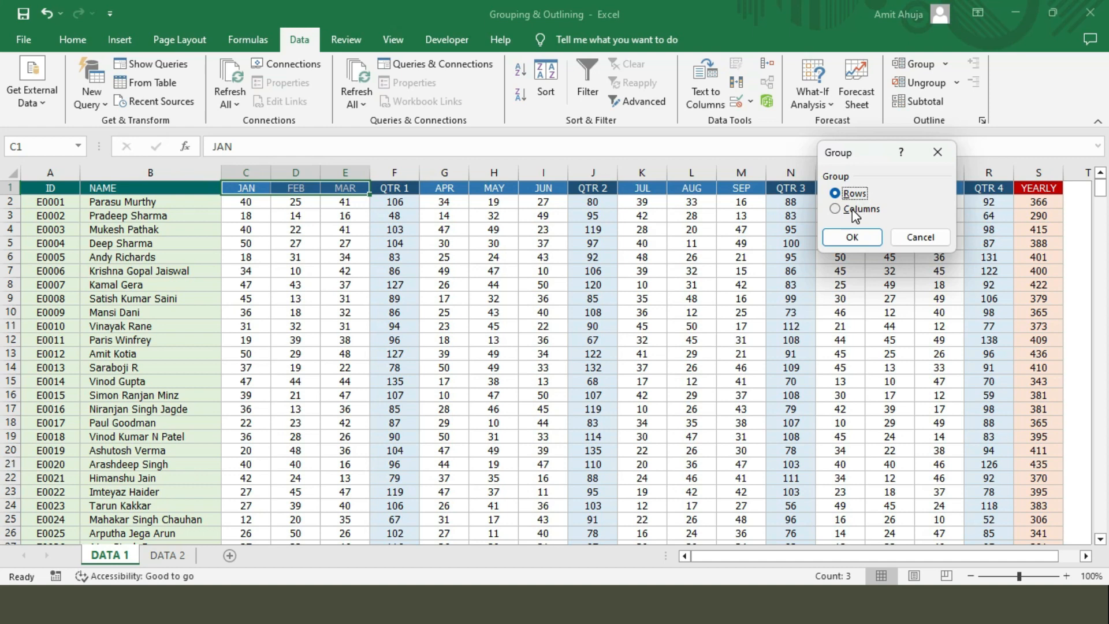
left_click(852, 209)
left_click(852, 238)
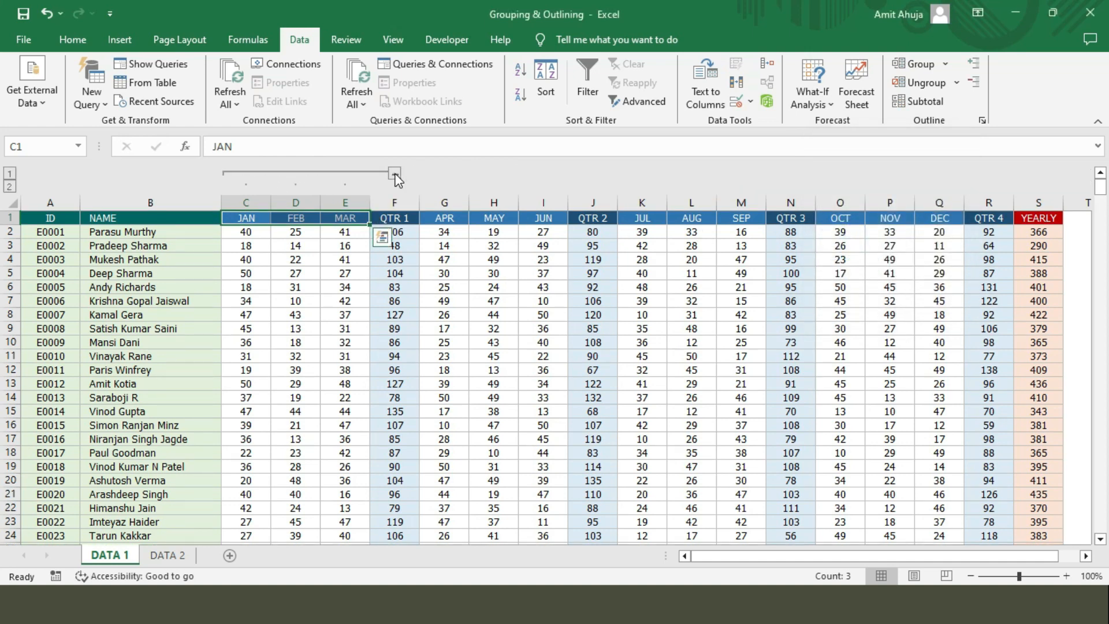
left_click(395, 173)
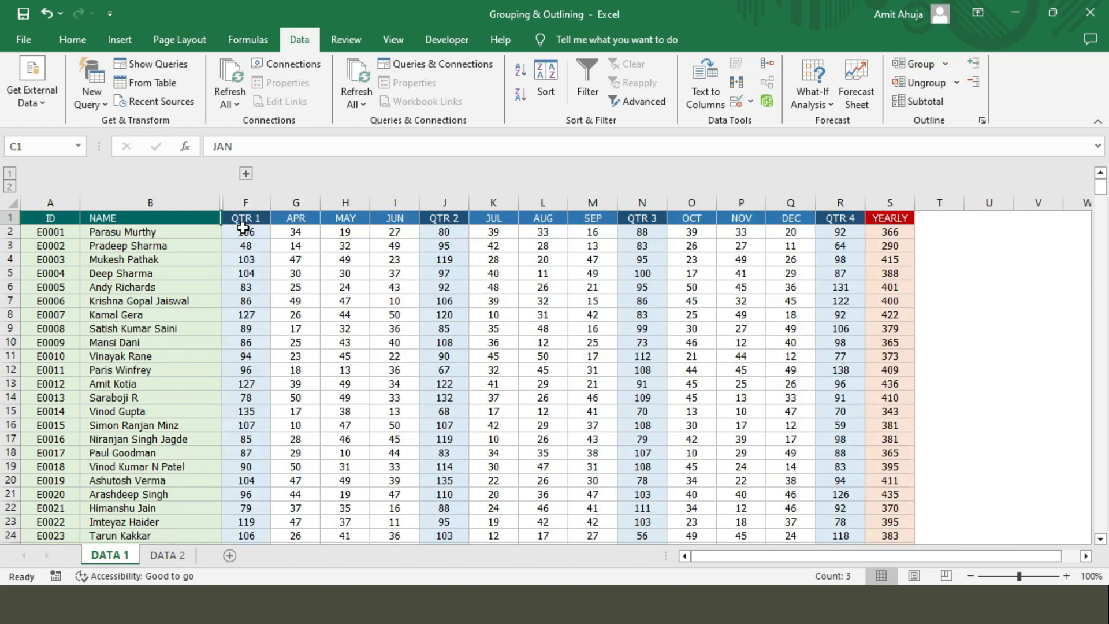
left_click(246, 173)
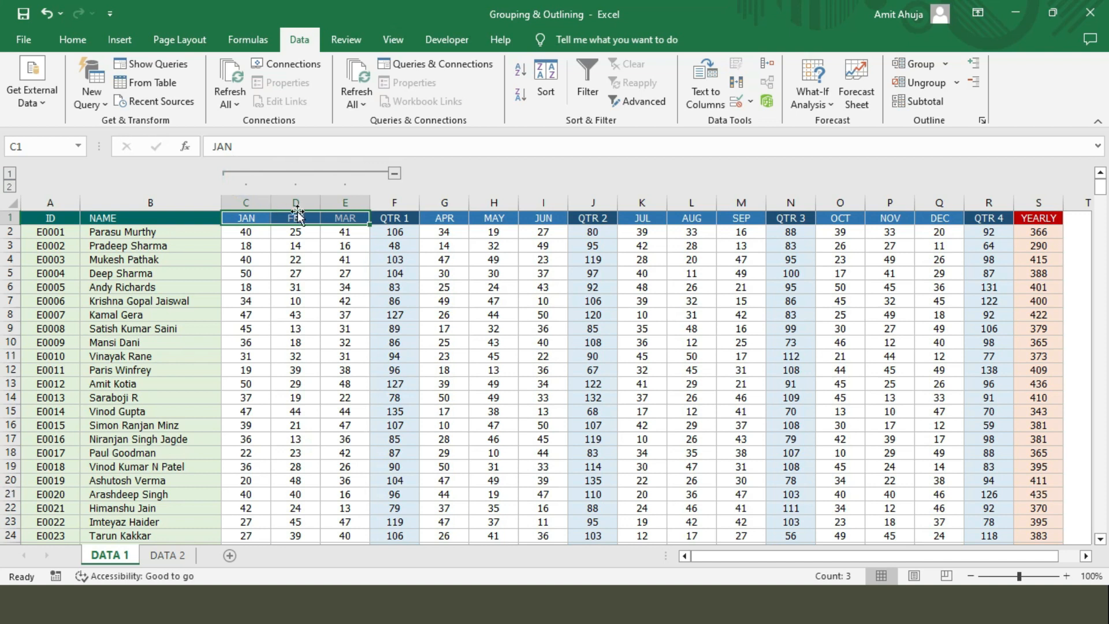
Group the APR, MAY and JUN columns manually and collapse them into QTR 2.
left_click(444, 221)
left_click_drag(444, 220, 554, 219)
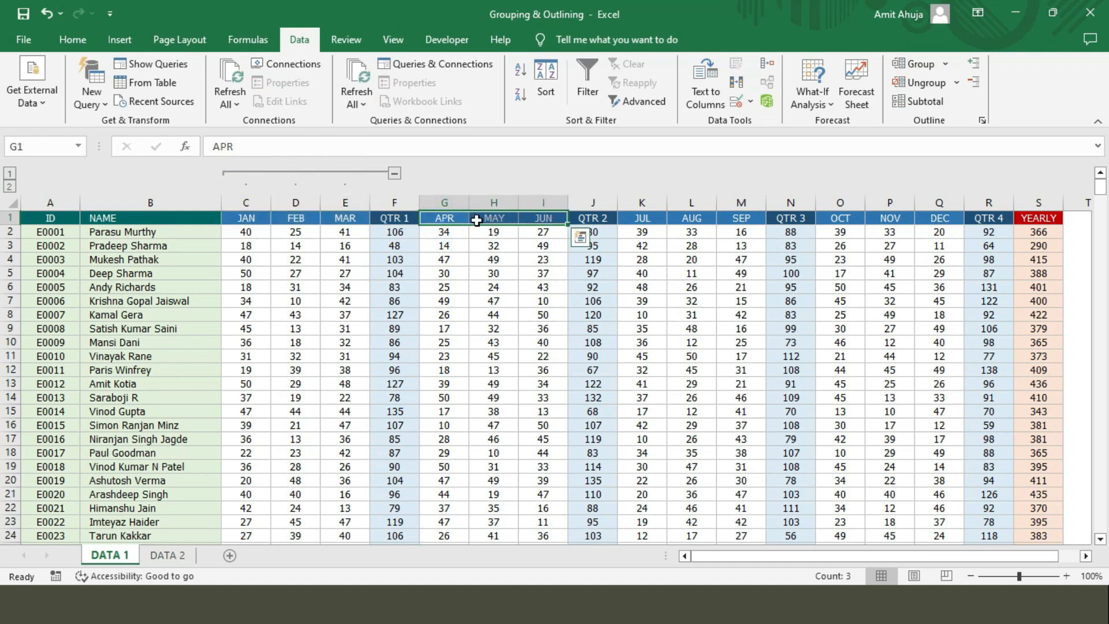
left_click(945, 64)
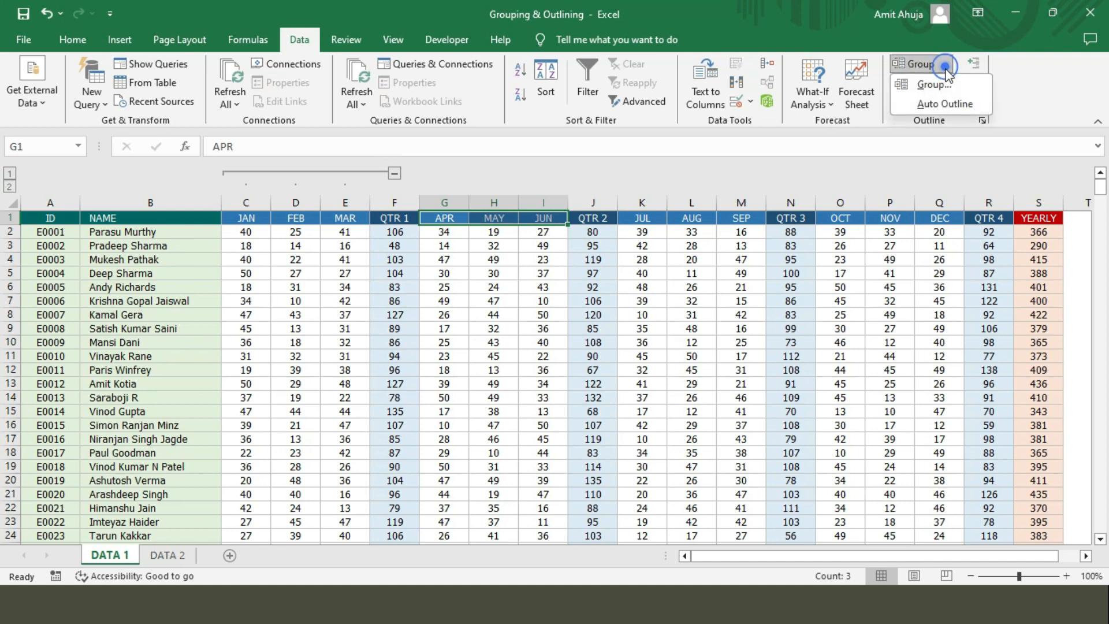
left_click(941, 85)
left_click(869, 208)
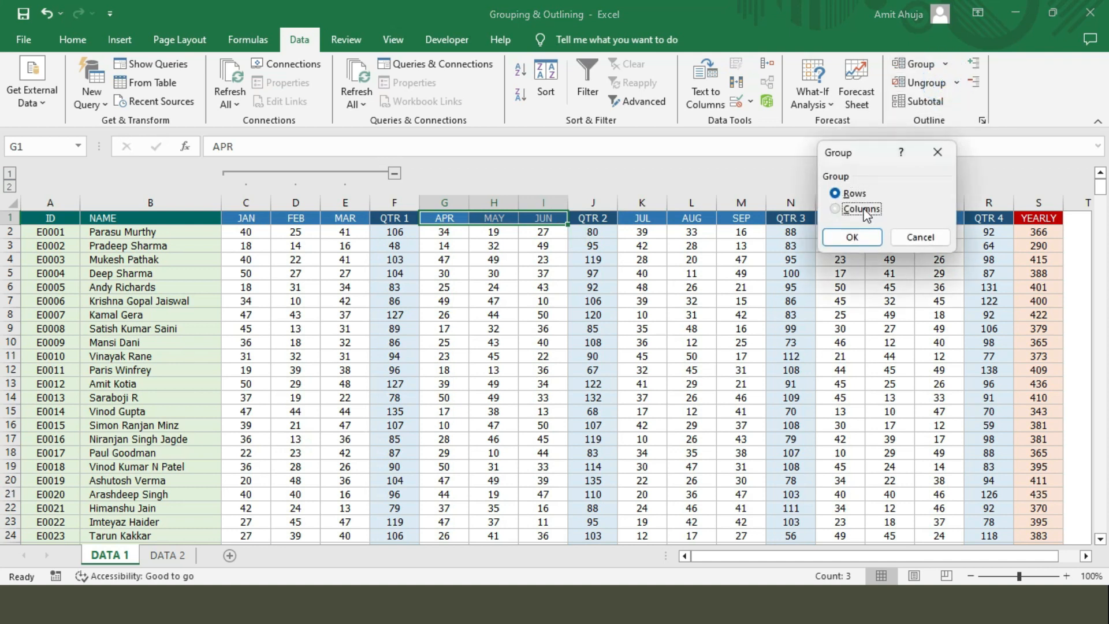
left_click(852, 237)
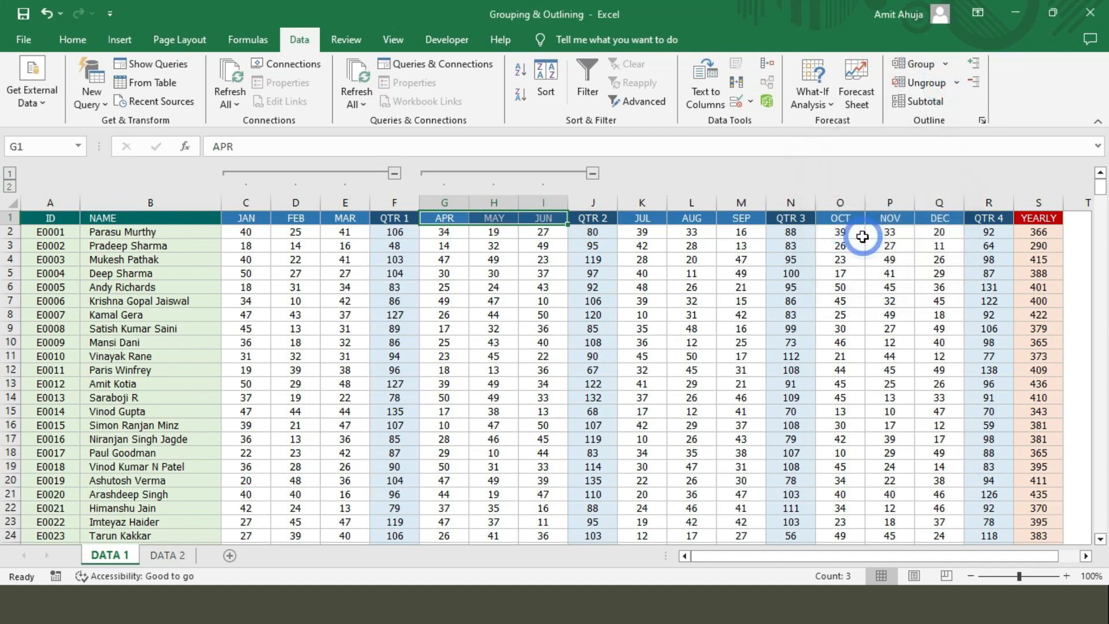
left_click(593, 173)
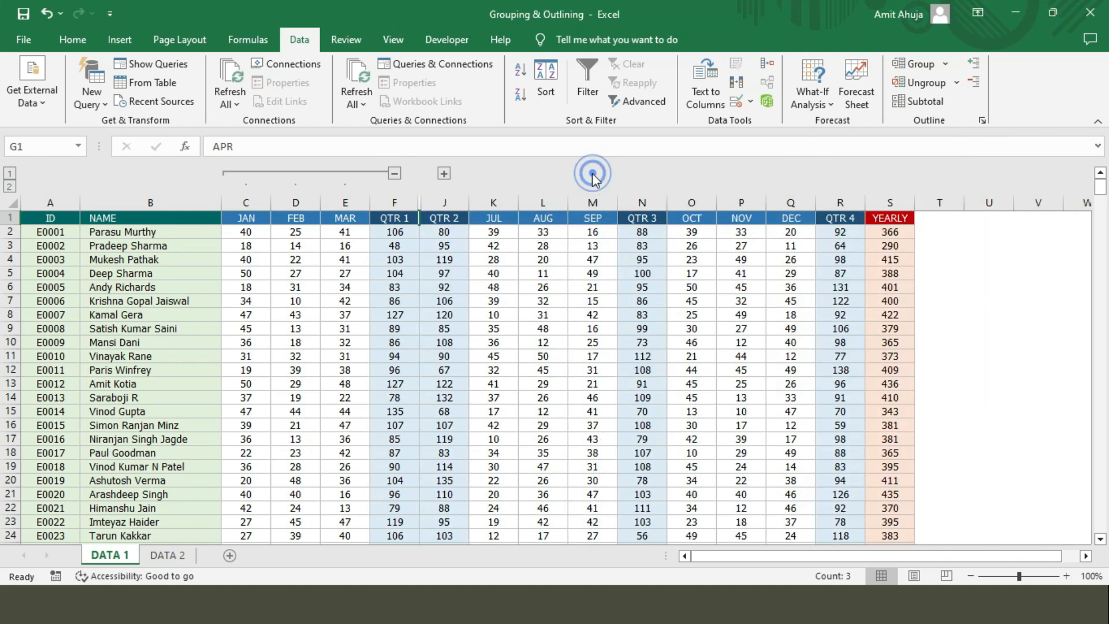
Collapse the QTR 1 group, and group the JUL, AUG and SEP columns manually and collapse them into QTR 3.
left_click(393, 173)
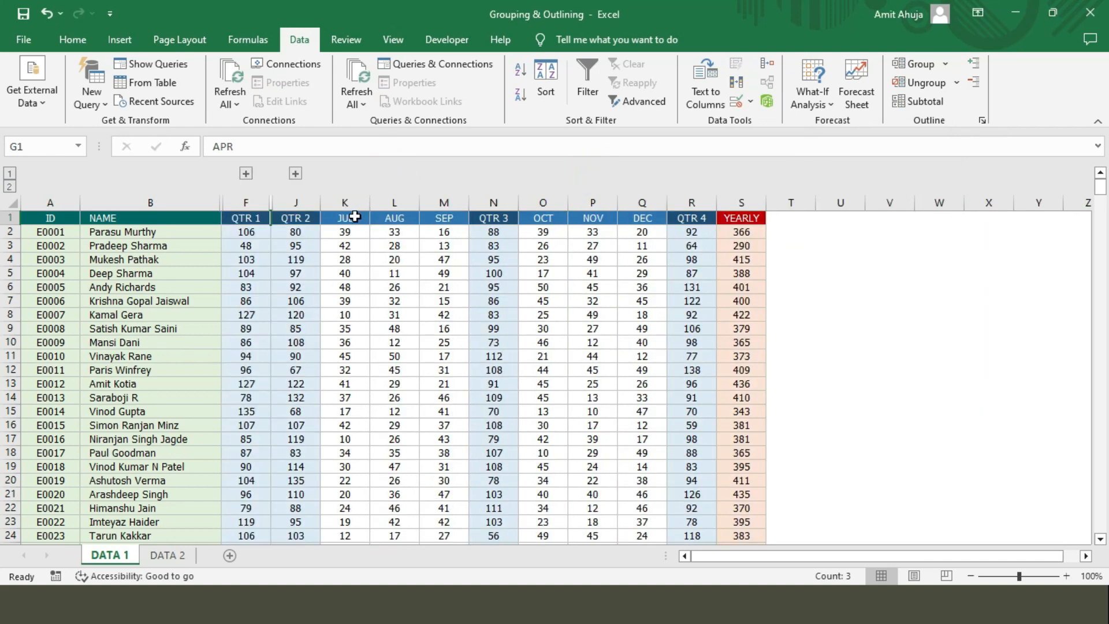
left_click_drag(345, 218, 436, 217)
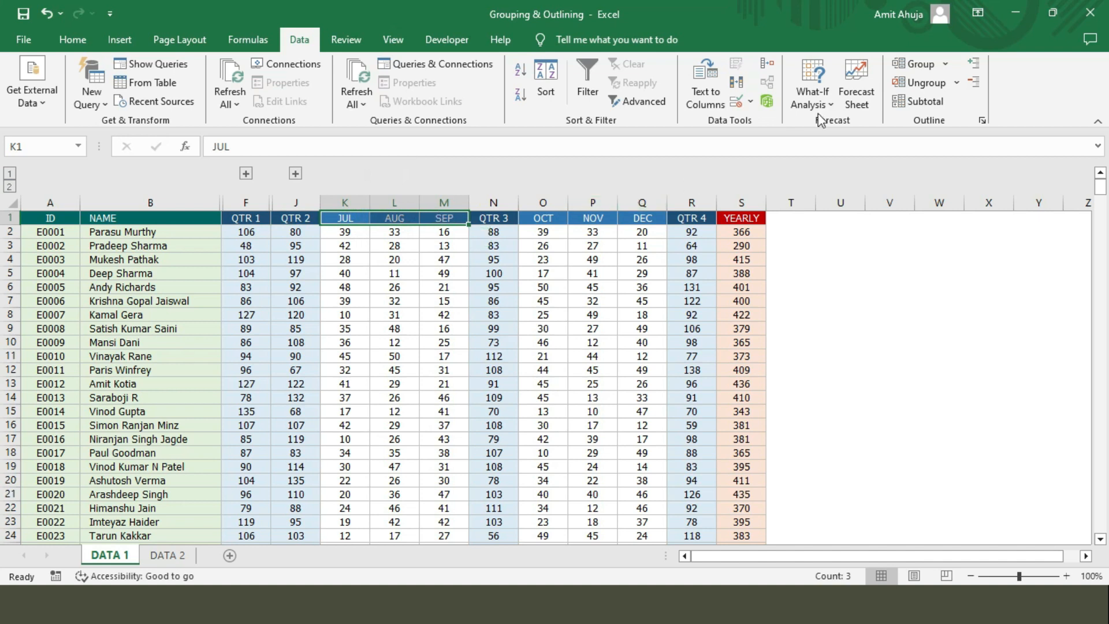
left_click(946, 64)
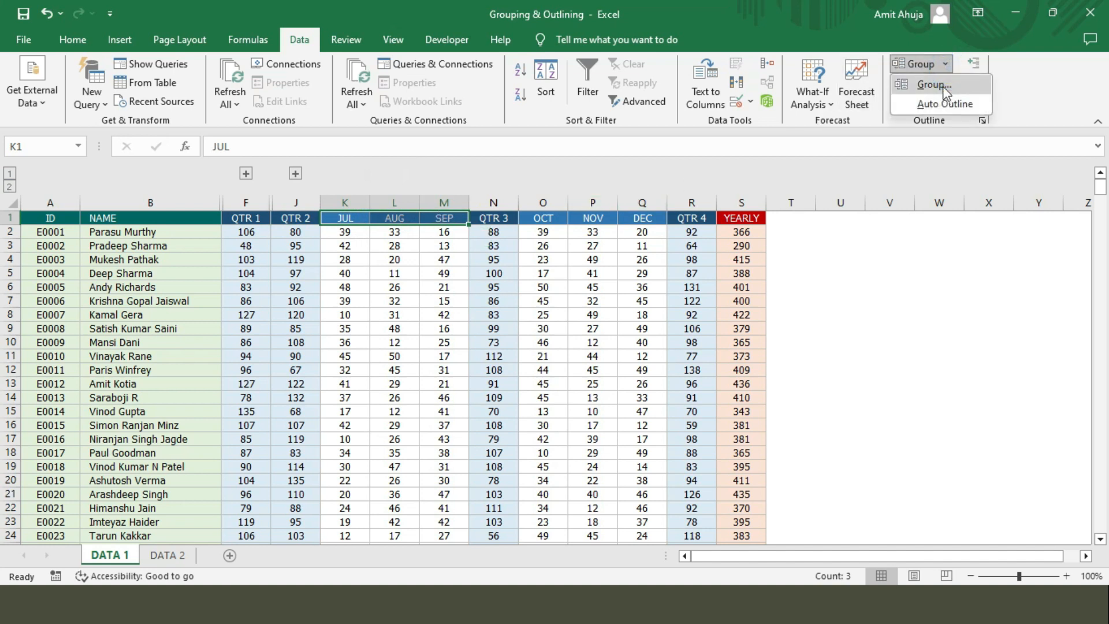
left_click(946, 93)
left_click(862, 209)
left_click(853, 238)
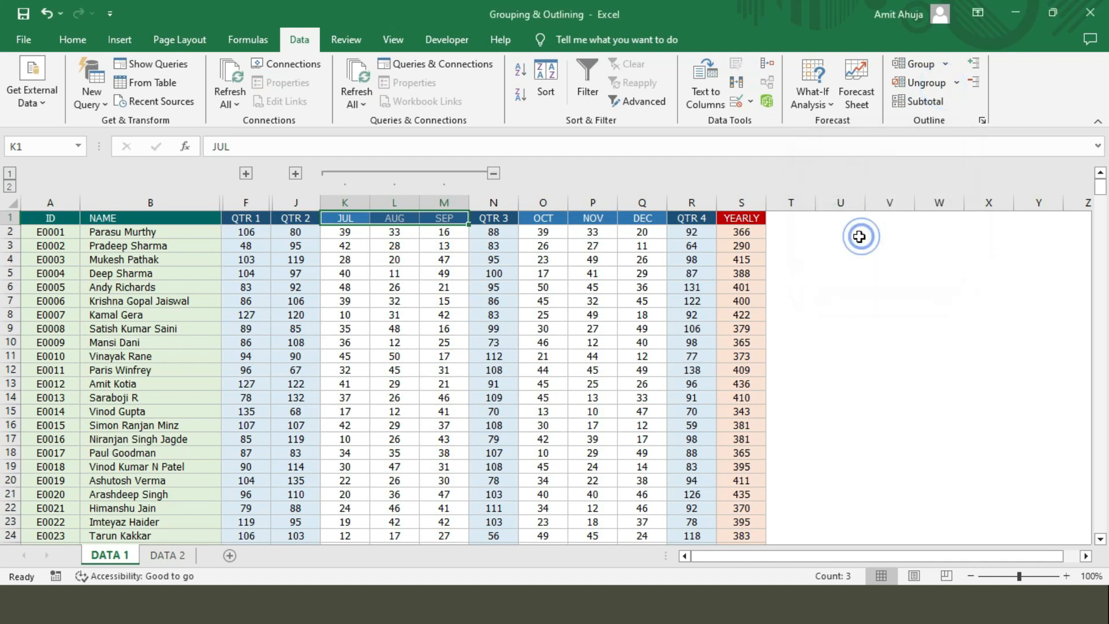
left_click(494, 173)
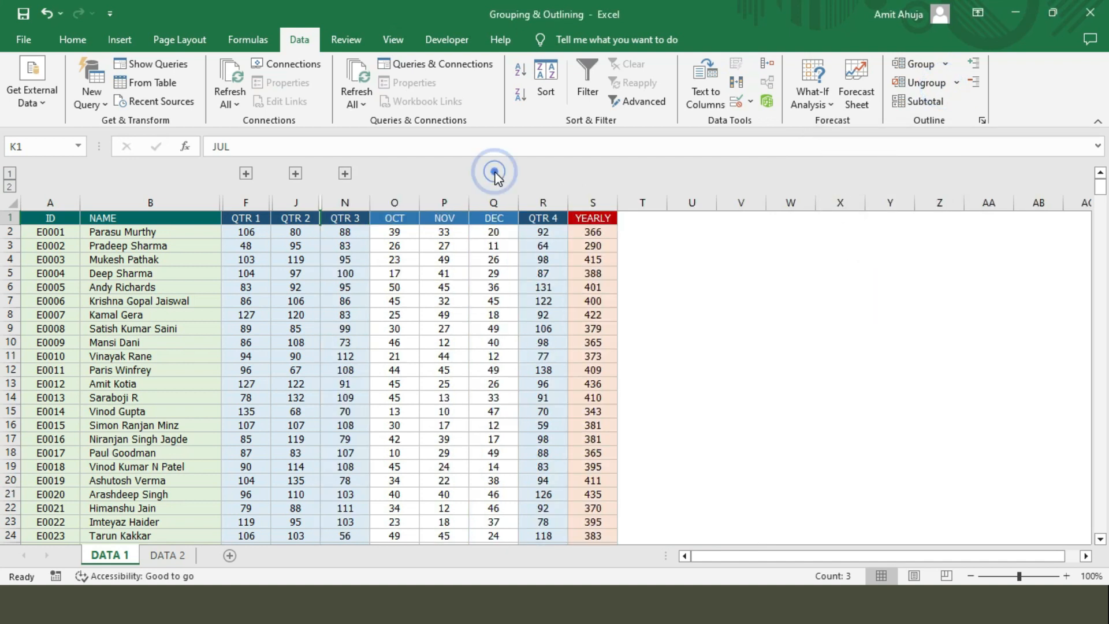
Group the OCT, NOV and DEC columns manually and collapse them into QTR 4.
left_click_drag(398, 217, 491, 218)
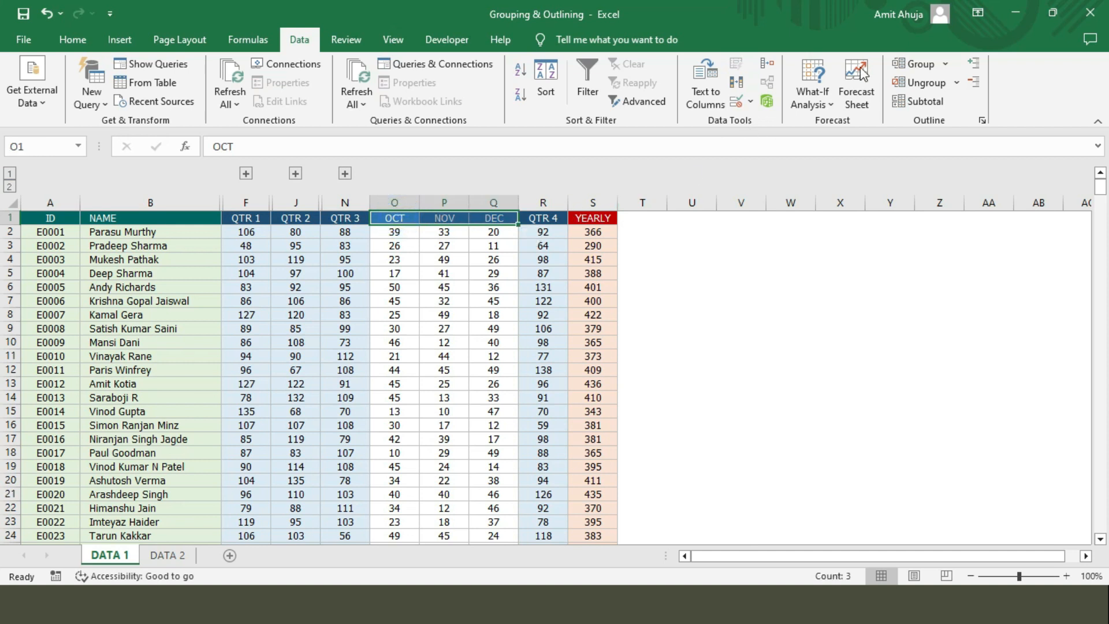
left_click(945, 64)
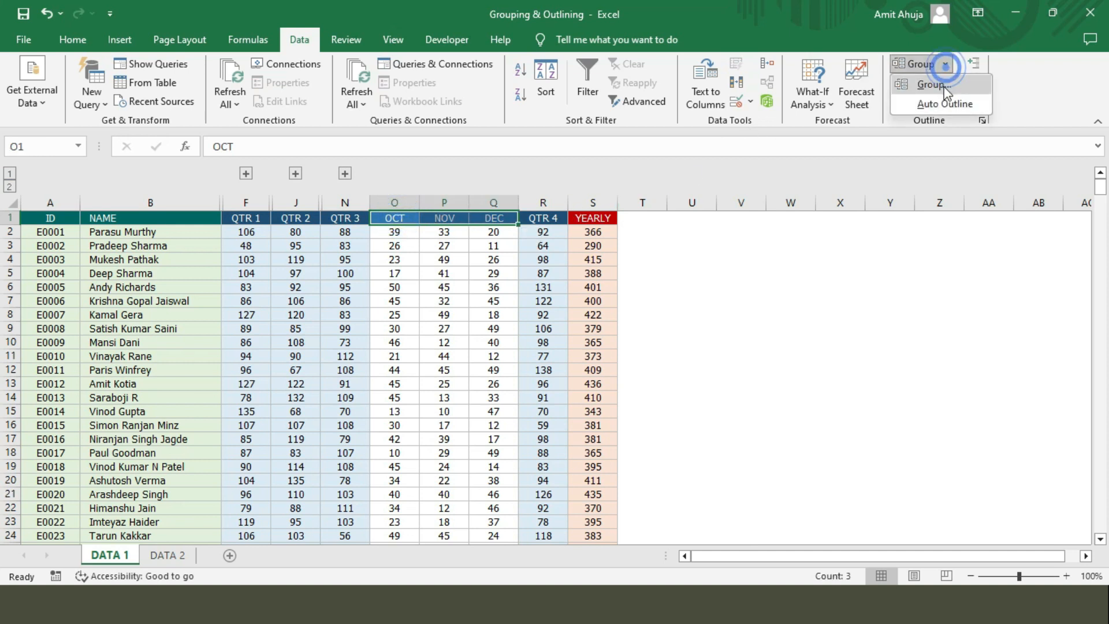
left_click(937, 82)
left_click(852, 236)
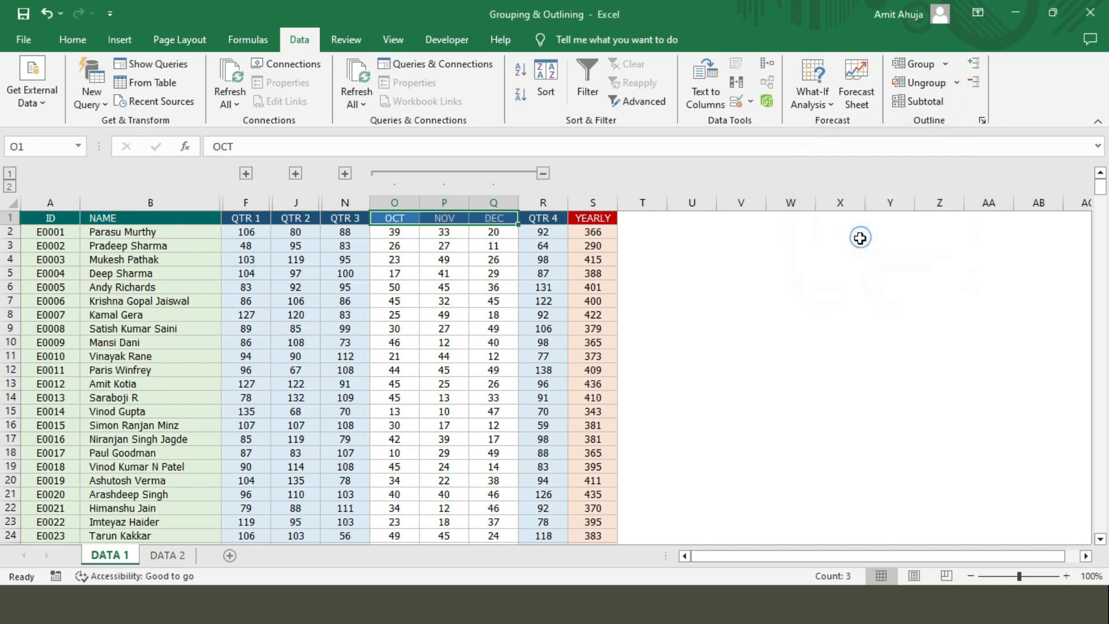
left_click(542, 172)
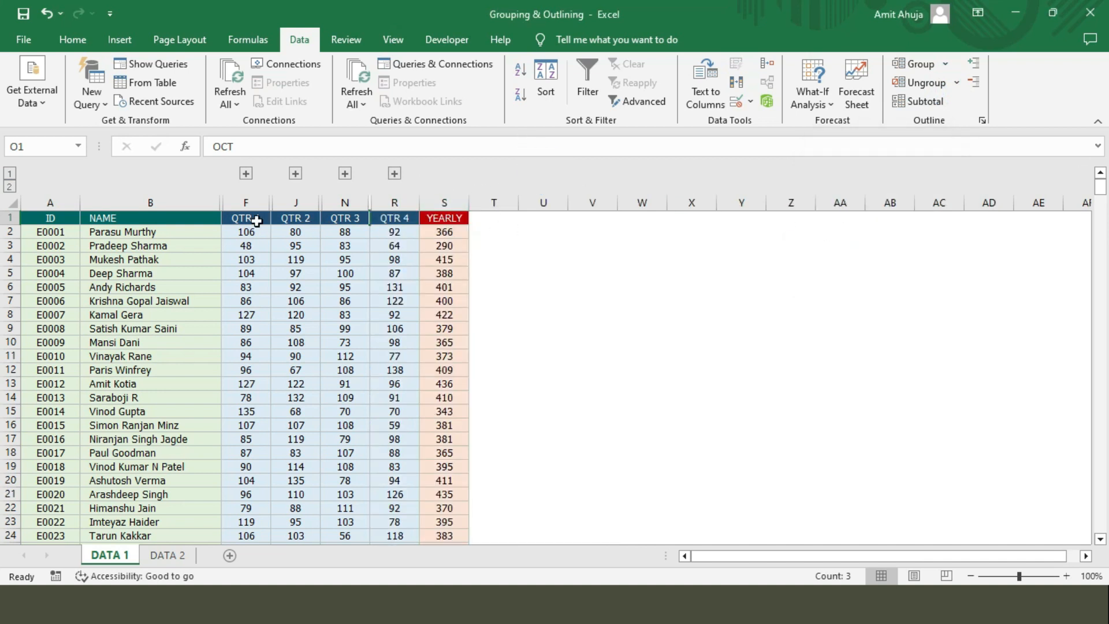
Group the QTR 1 to QTR 4 columns under YEARLY, and test the outer group by collapsing and expanding it.
left_click_drag(254, 219, 395, 219)
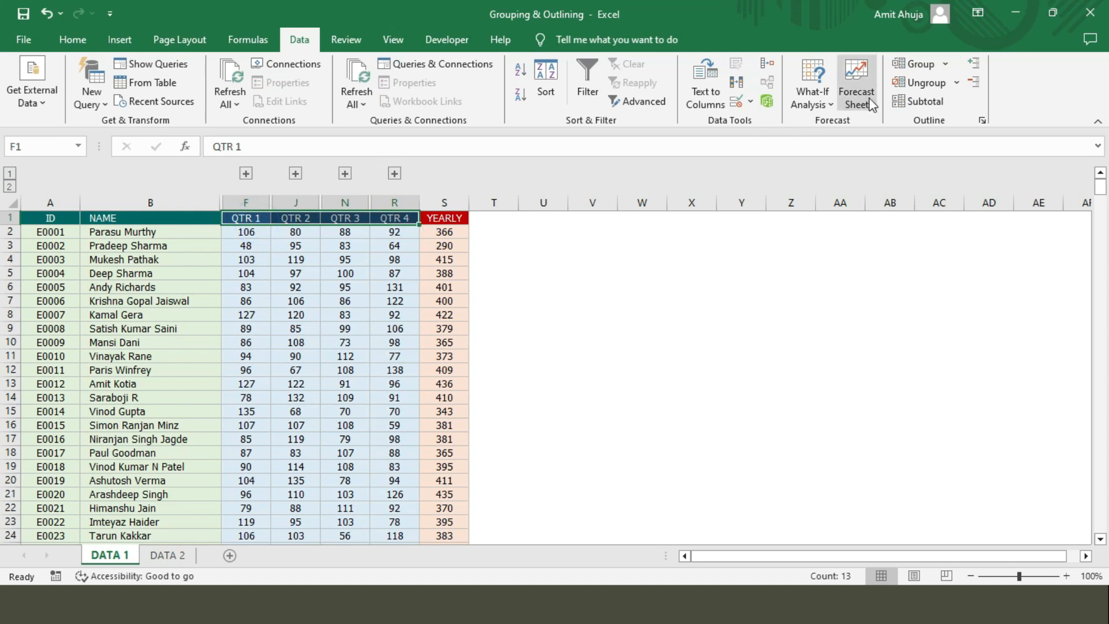
left_click(942, 64)
left_click(934, 84)
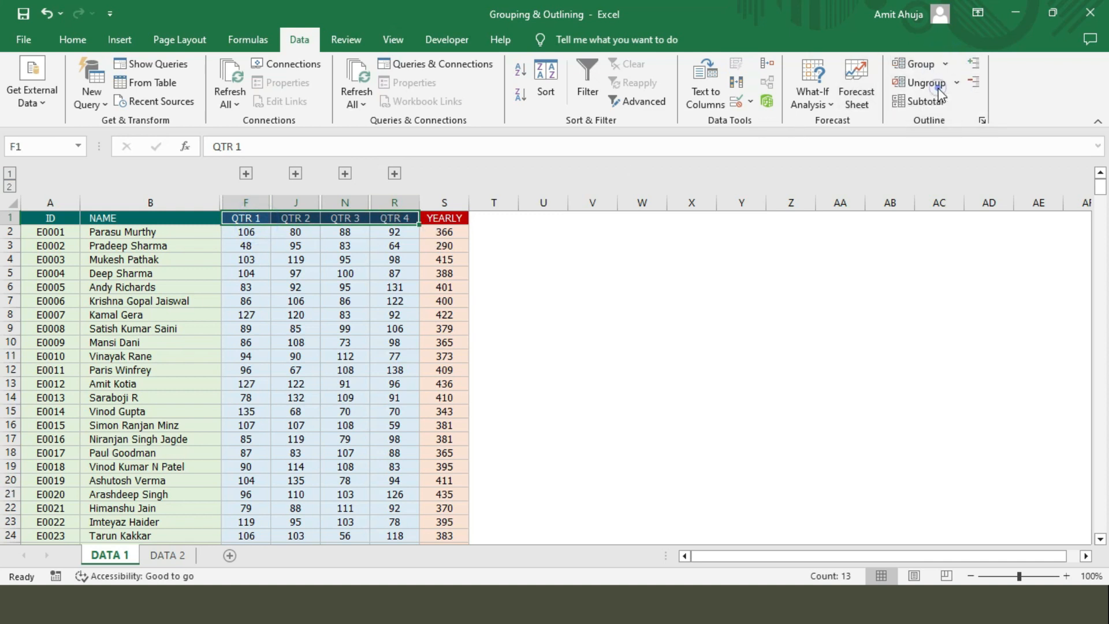
left_click(861, 209)
left_click(853, 238)
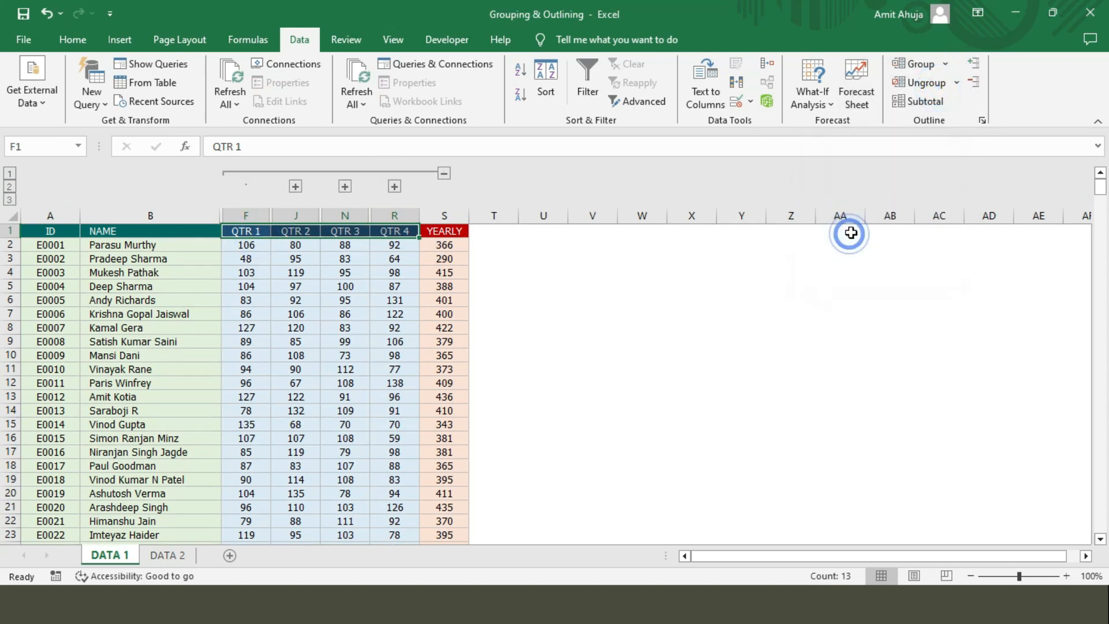
left_click(445, 173)
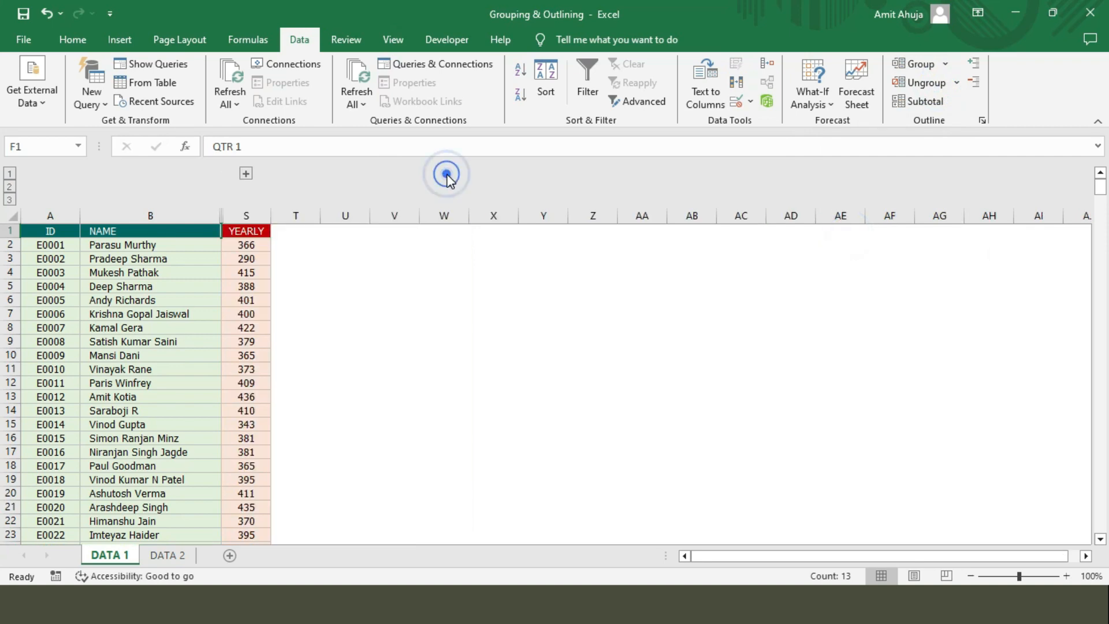
left_click(245, 174)
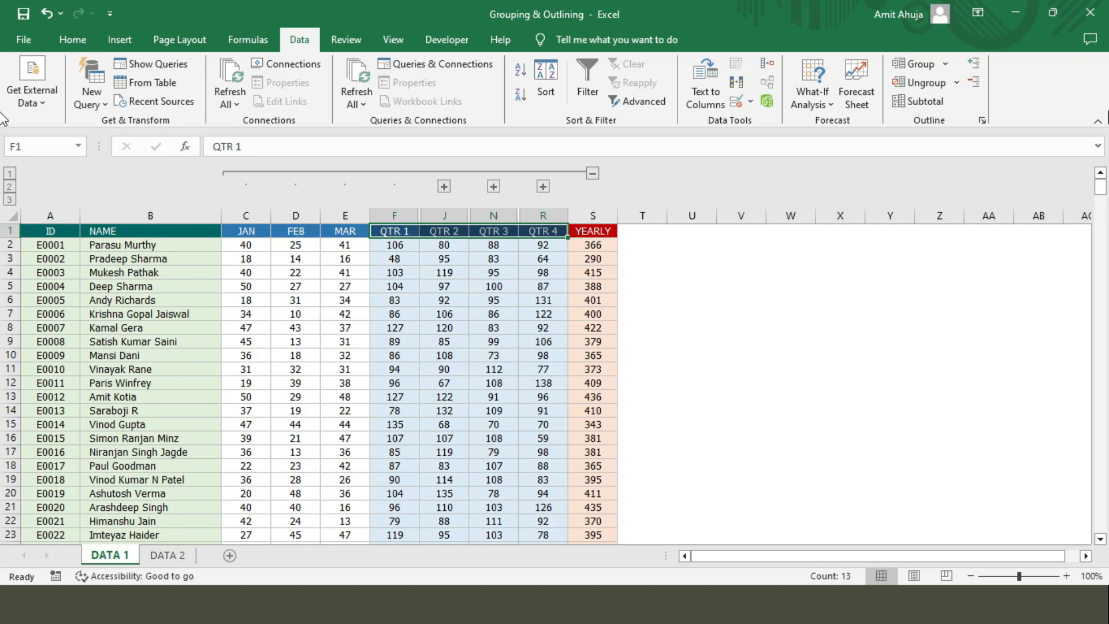
Clear the outline from the QTR 1 to QTR 4 columns, and also from the JAN to QTR 1 columns.
left_click(956, 82)
left_click(949, 124)
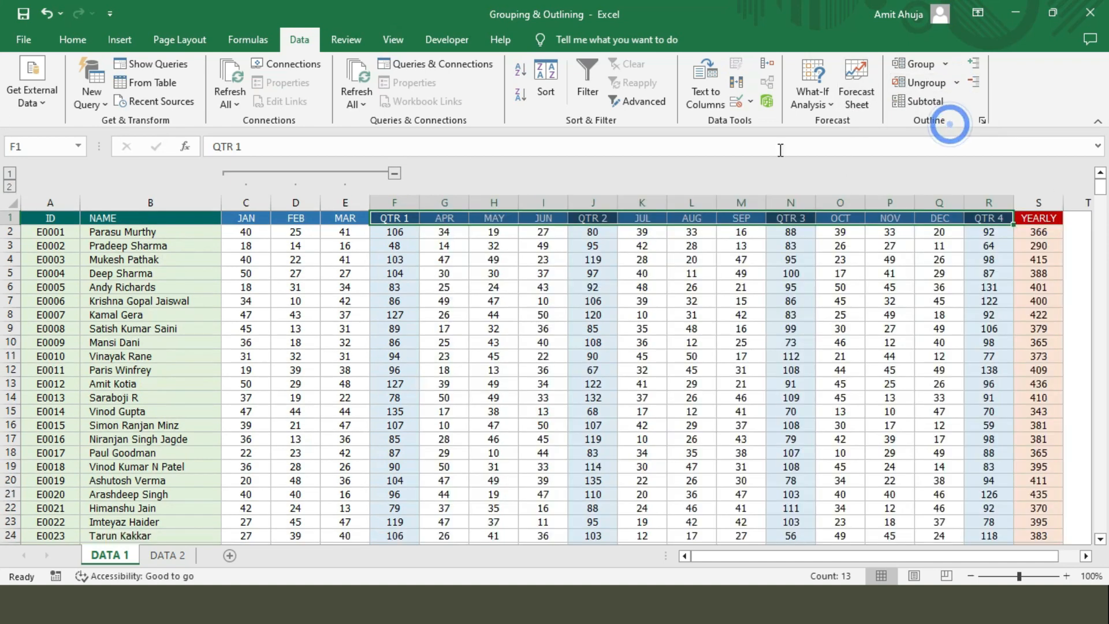
left_click(338, 218)
left_click_drag(231, 224, 387, 219)
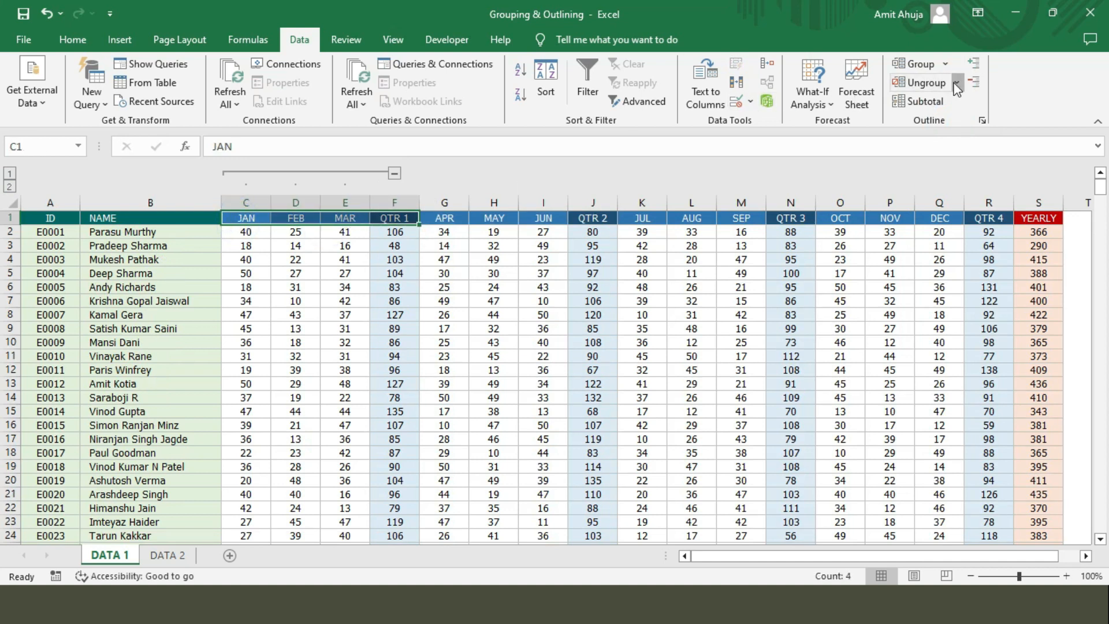
left_click(956, 83)
left_click(948, 123)
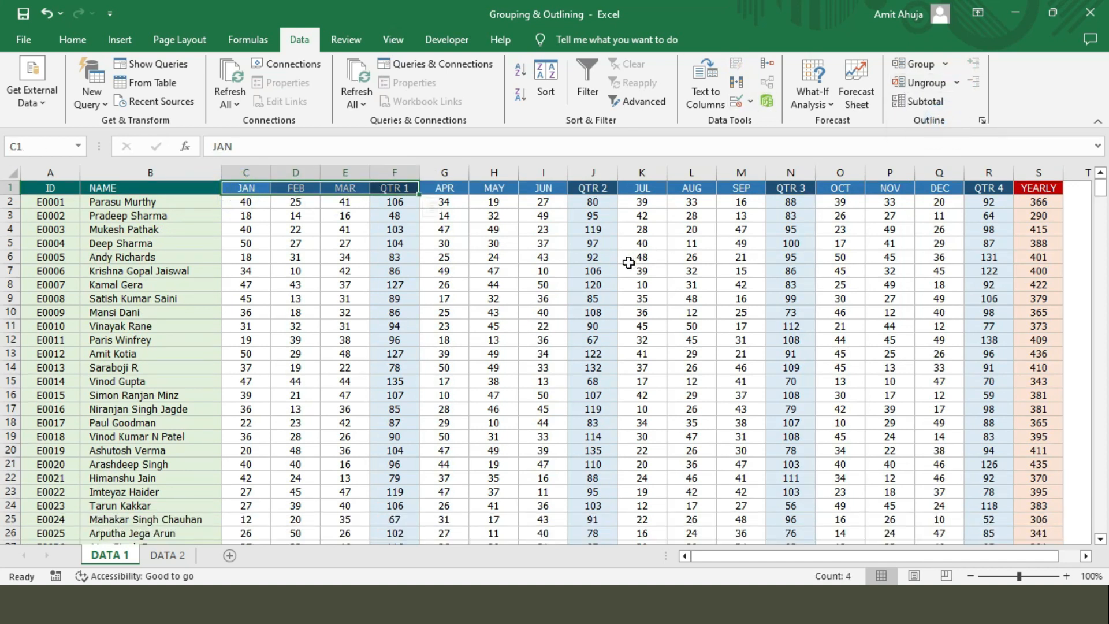
Group the JAN, FEB and MAR columns again as a column group on the cleared DATA 1 sheet.
left_click(493, 257)
left_click_drag(246, 187, 346, 191)
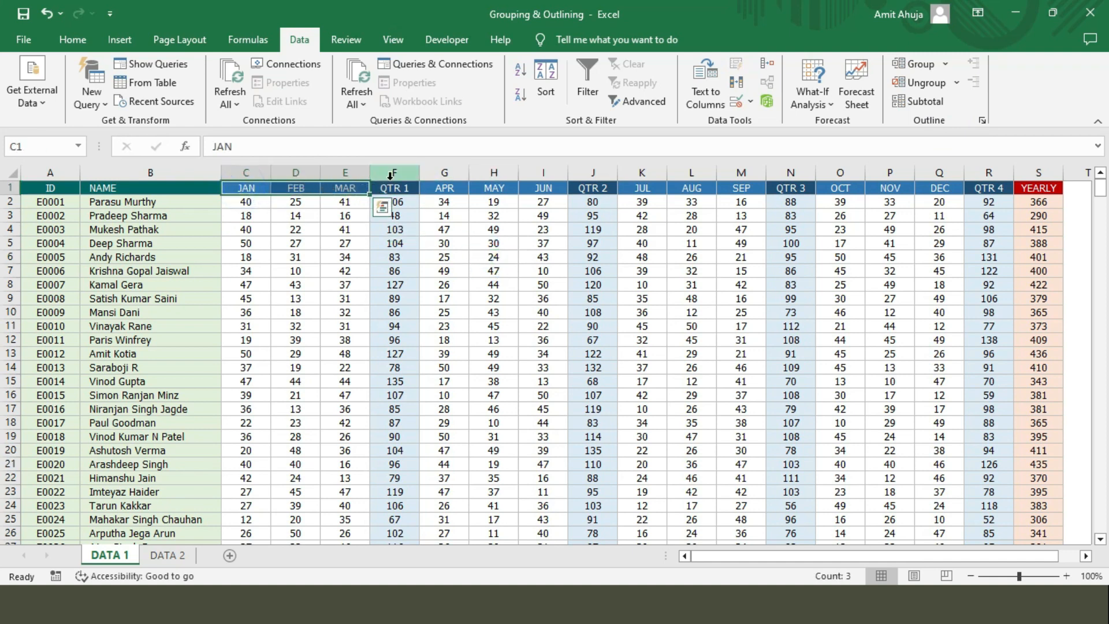
left_click(918, 63)
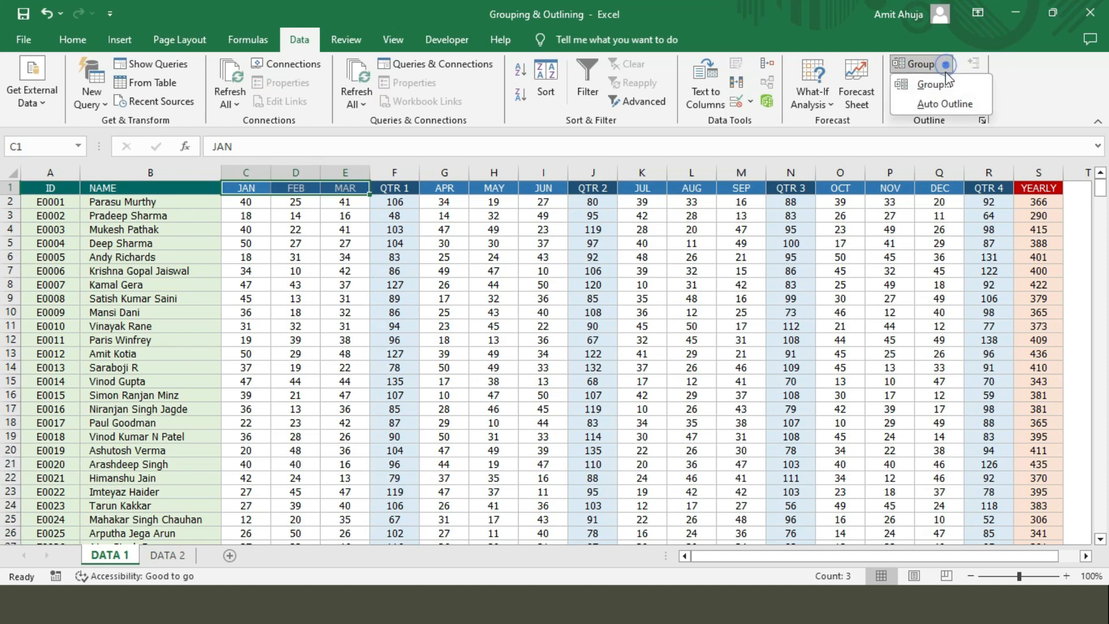
left_click(933, 82)
left_click(859, 209)
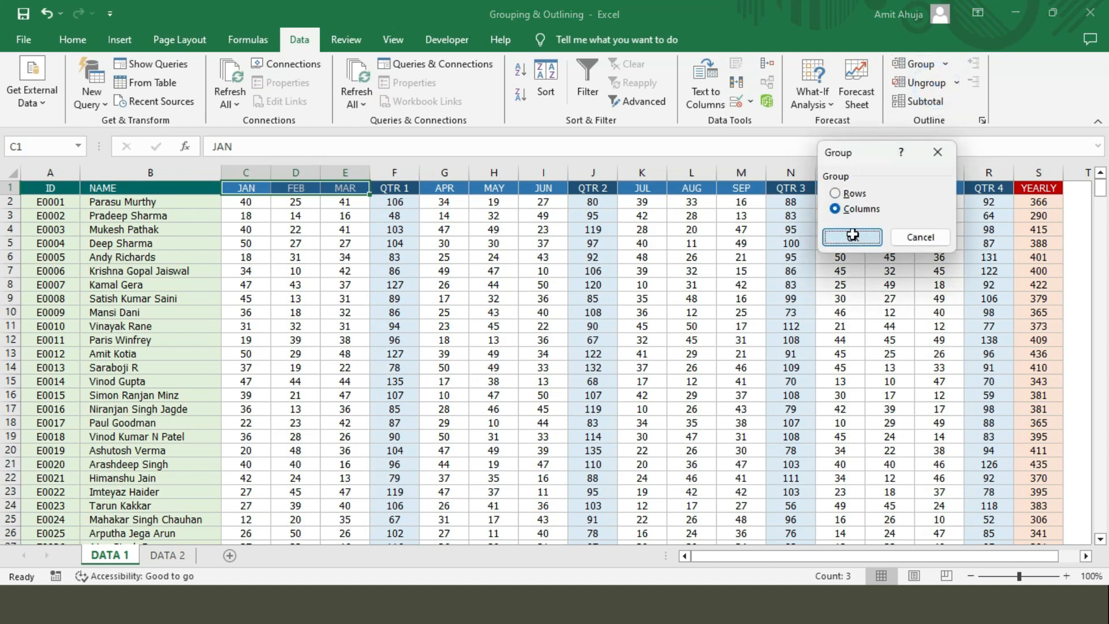
left_click(852, 237)
Group all columns from APR to DEC as one column group, and collapse it together with the JAN to MAR group.
left_click(444, 231)
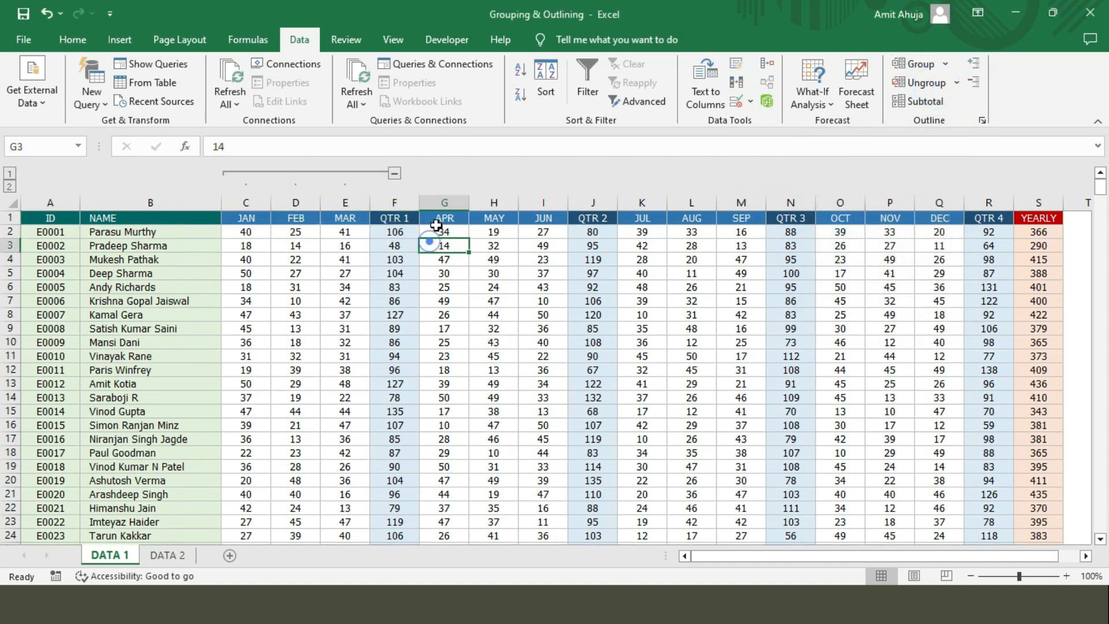
left_click_drag(443, 219, 923, 215)
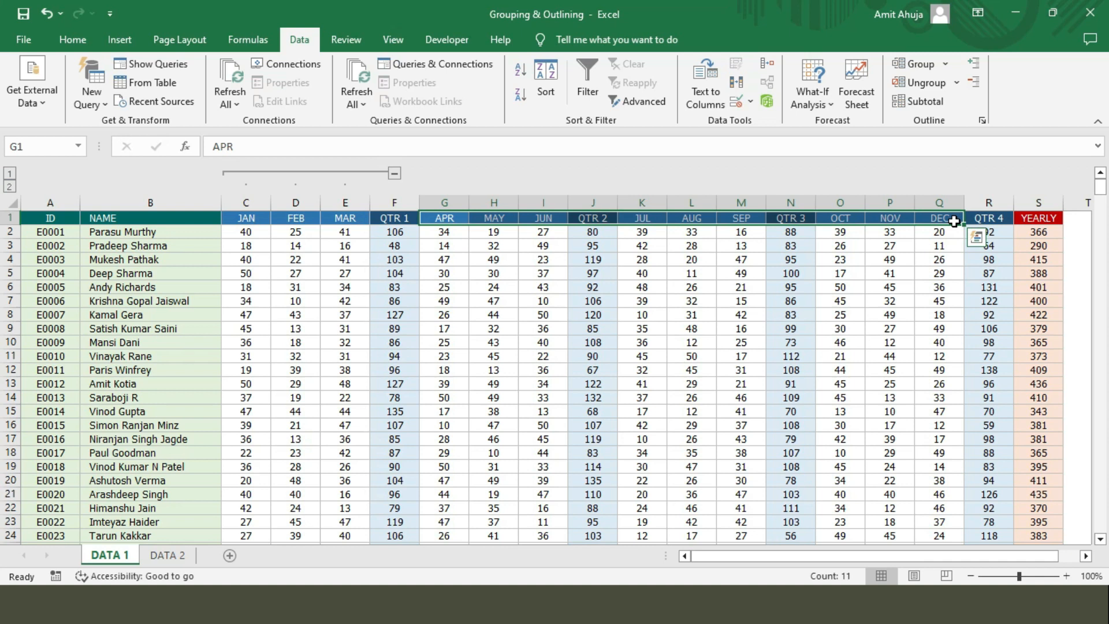
left_click(944, 65)
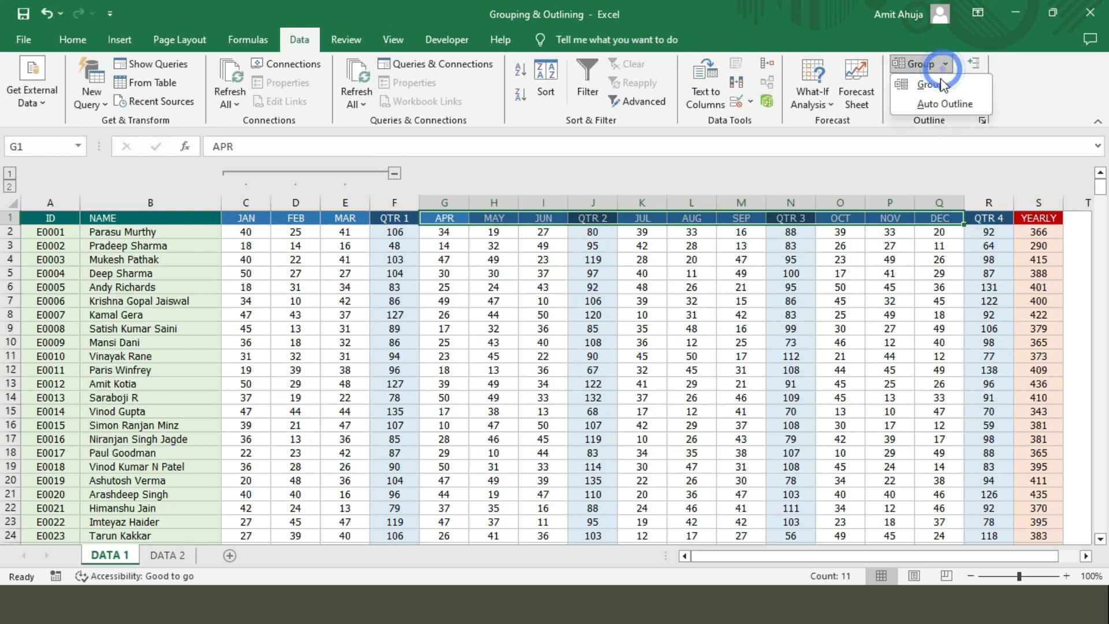
left_click(942, 87)
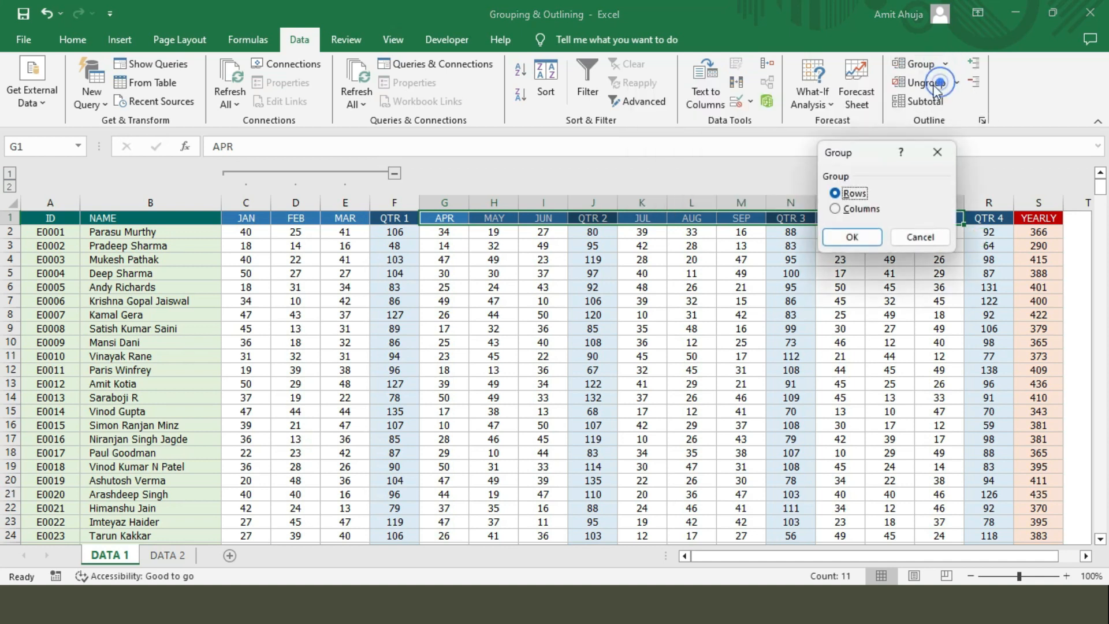
left_click(861, 208)
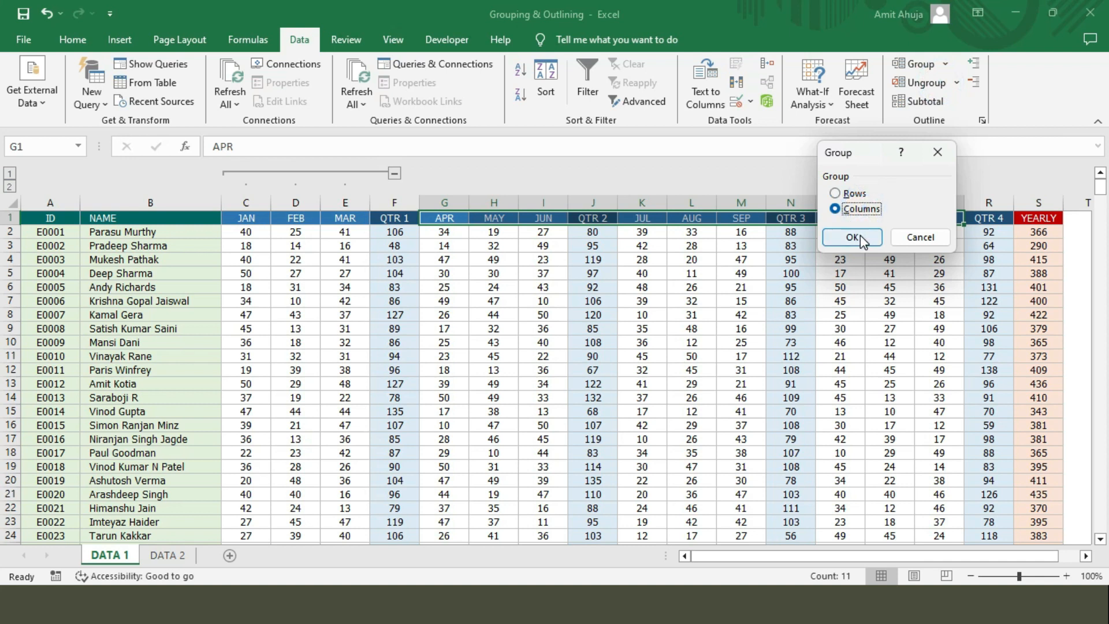
left_click(861, 234)
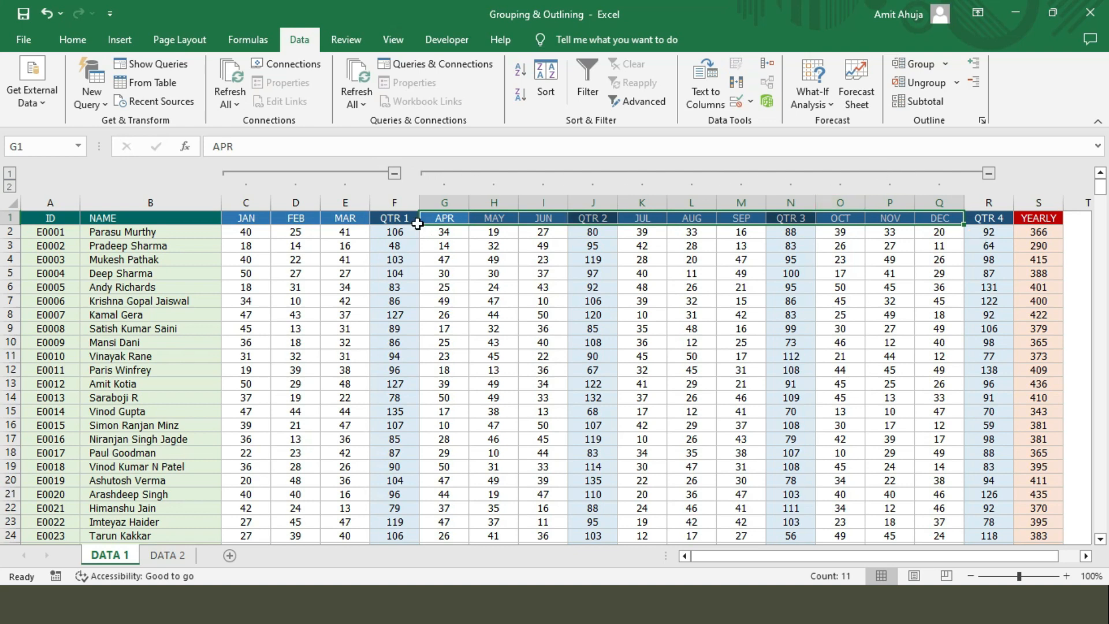
left_click(988, 174)
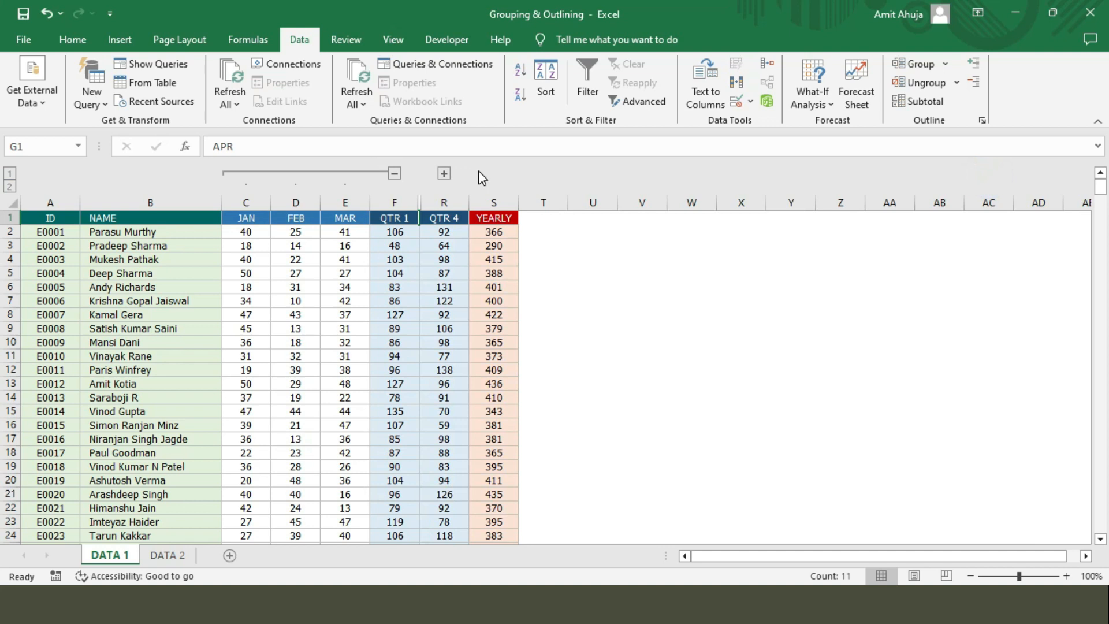
left_click(396, 173)
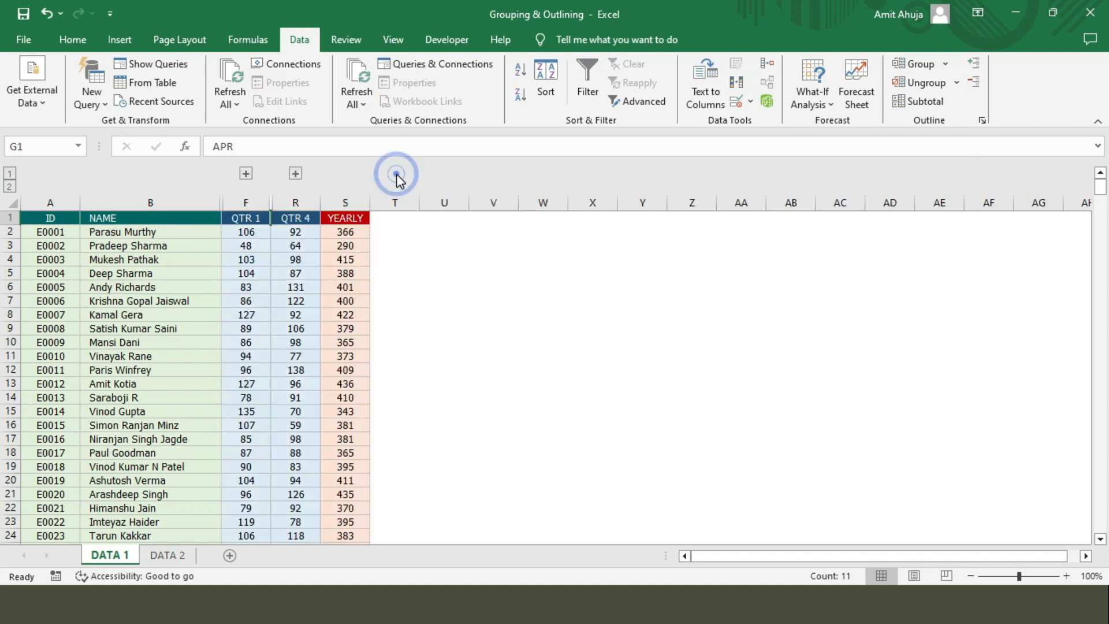